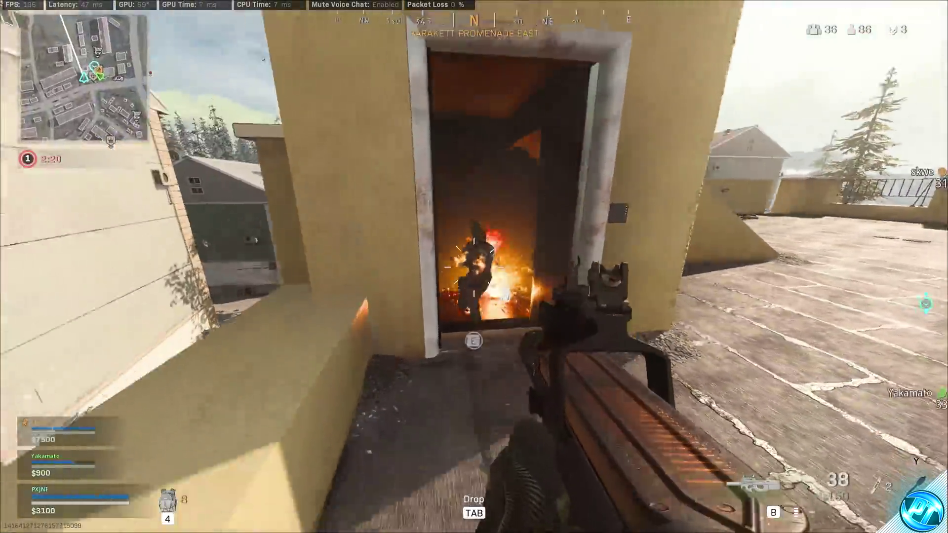
left_click_drag(474, 266, 474, 266)
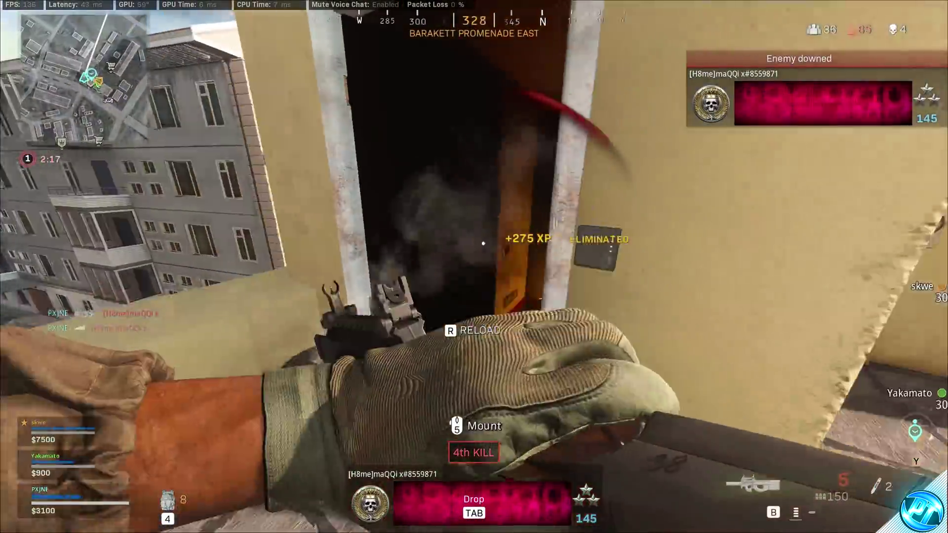
key("v")
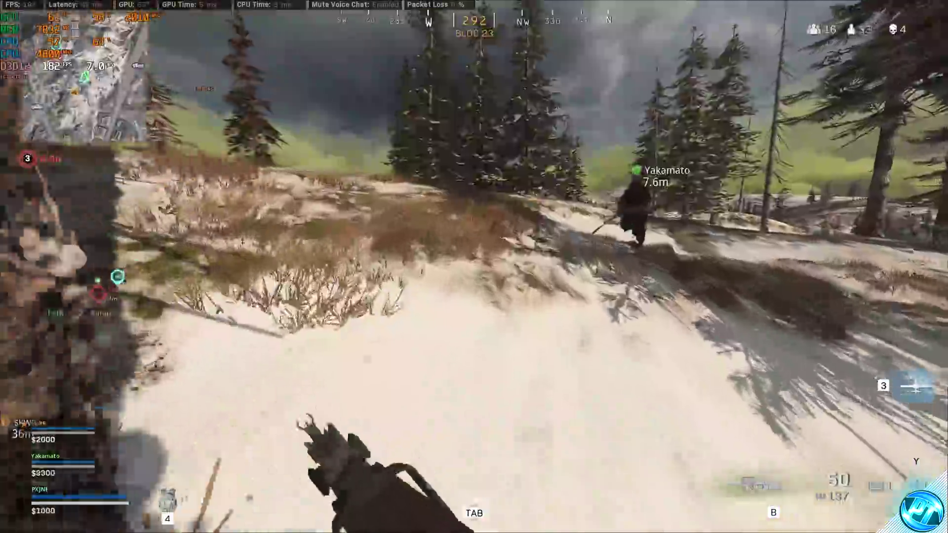
key("w")
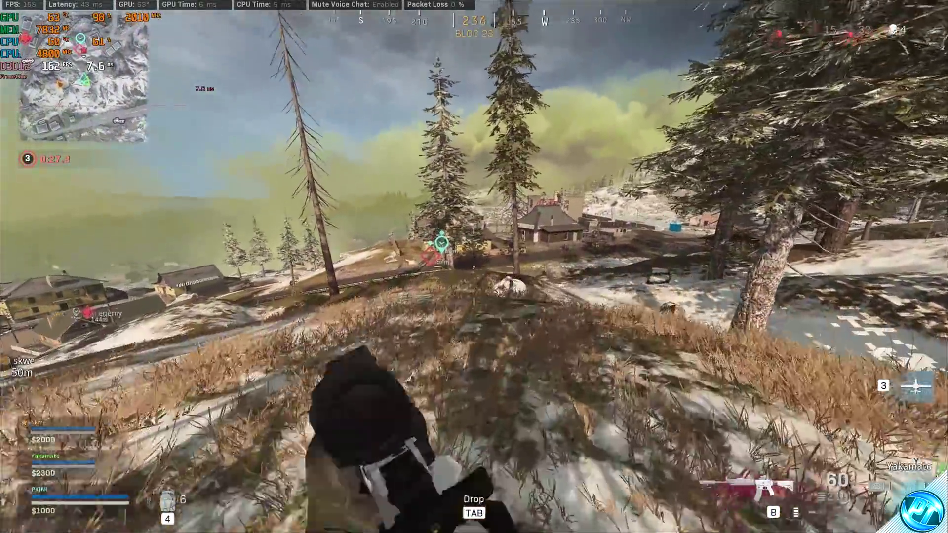
right_click(474, 267)
left_click(475, 267)
left_click_drag(474, 267, 474, 267)
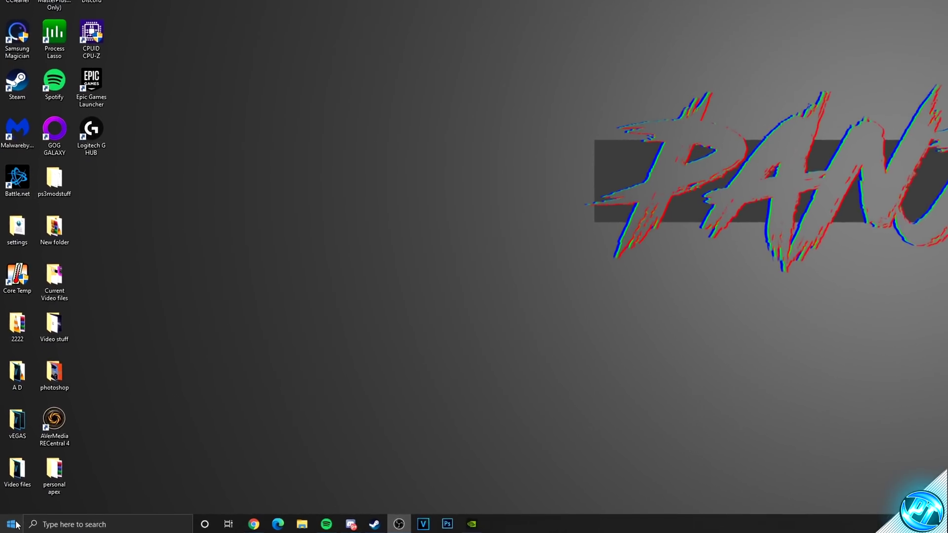
- Run winver to view the installed Windows version
left_click(8, 526)
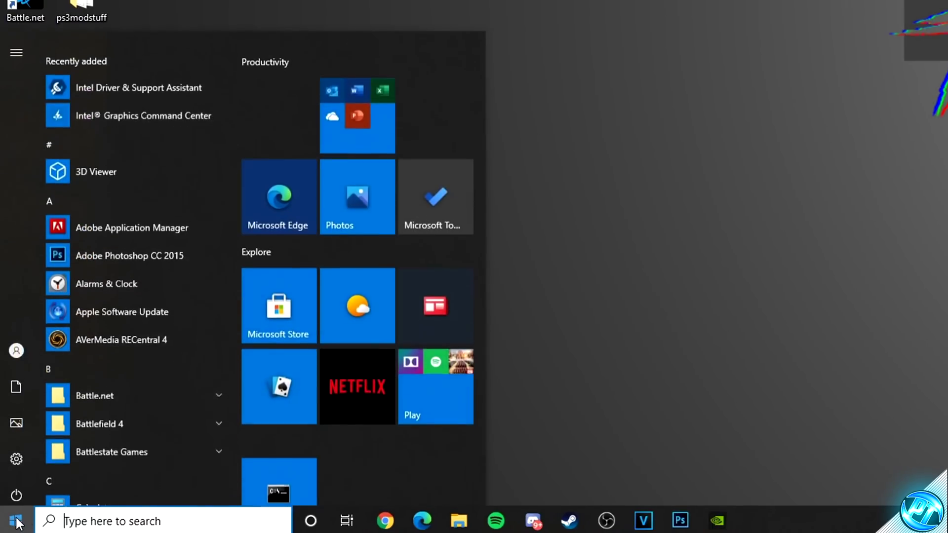
type("winver")
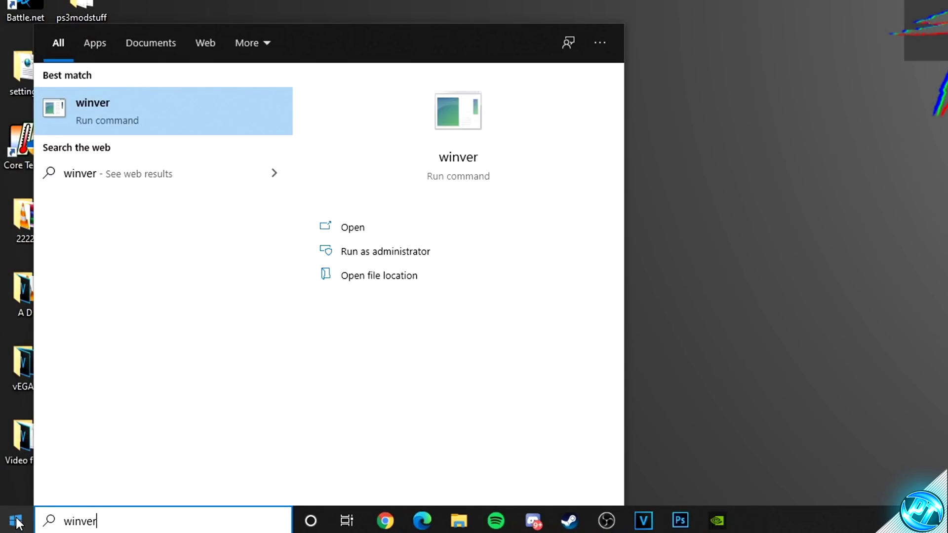
key("Return")
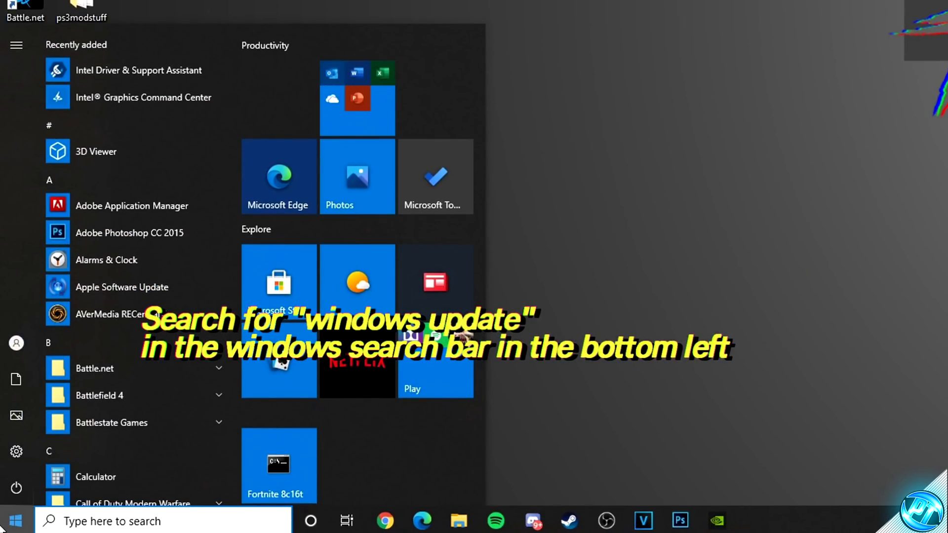
- Find the Windows Update settings by searching for "check for updates" and start an update check
type("check for updates")
key("Return")
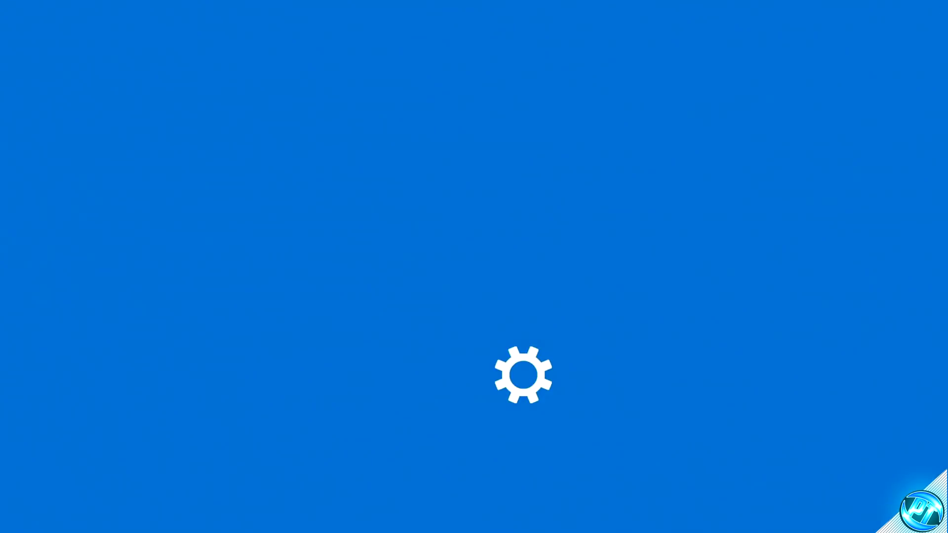
left_click(329, 131)
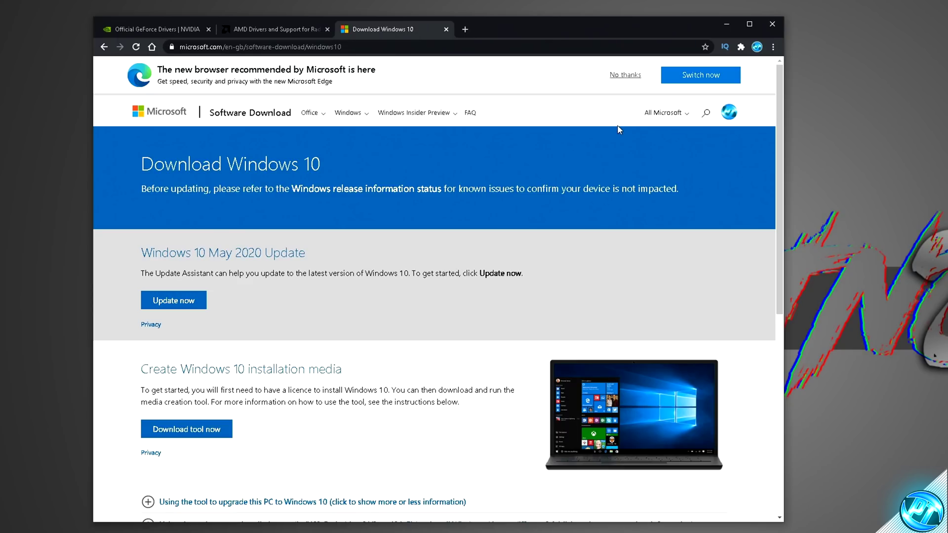
- View the Windows 10 May 2020 Update section on Microsoft's Download Windows 10 page and minimize the browser
left_click_drag(165, 253, 300, 250)
left_click(304, 260)
left_click(717, 23)
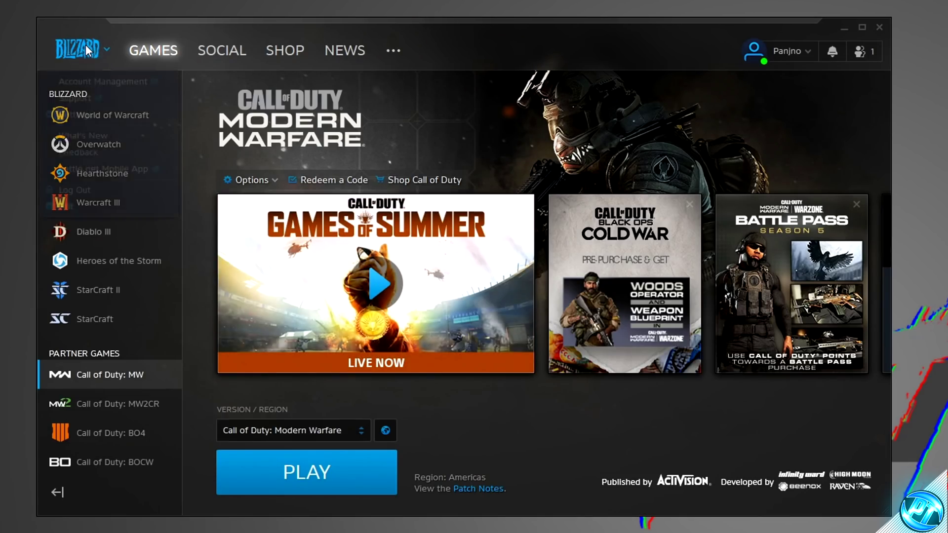
- Configure Battle.net's general settings to exit Battle.net completely when a game launches, and save them
left_click(85, 44)
left_click(77, 115)
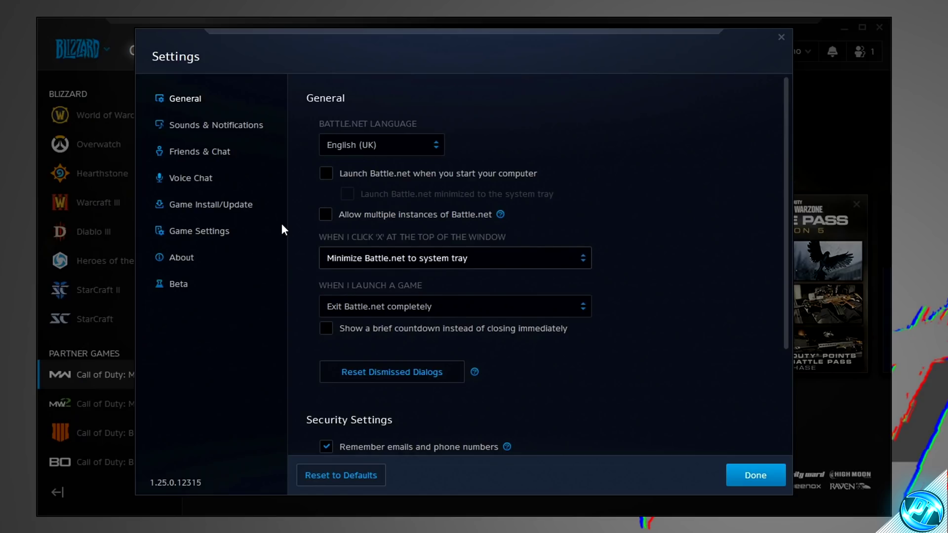
left_click(383, 306)
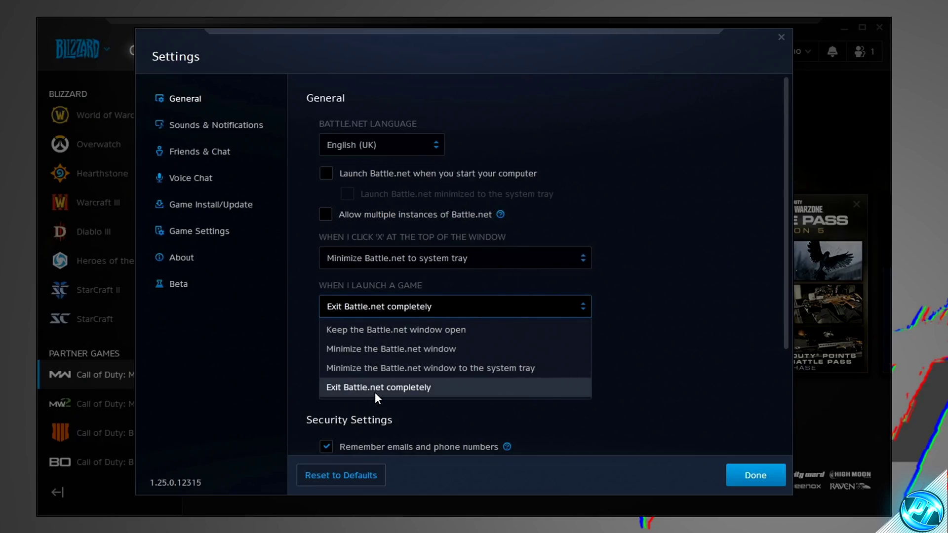
left_click(354, 391)
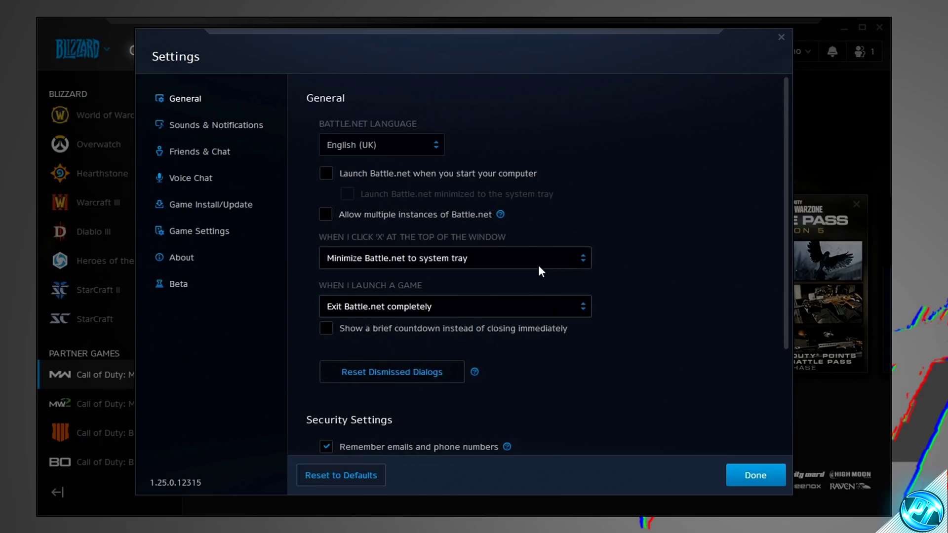
scroll(543, 297, "down", 3)
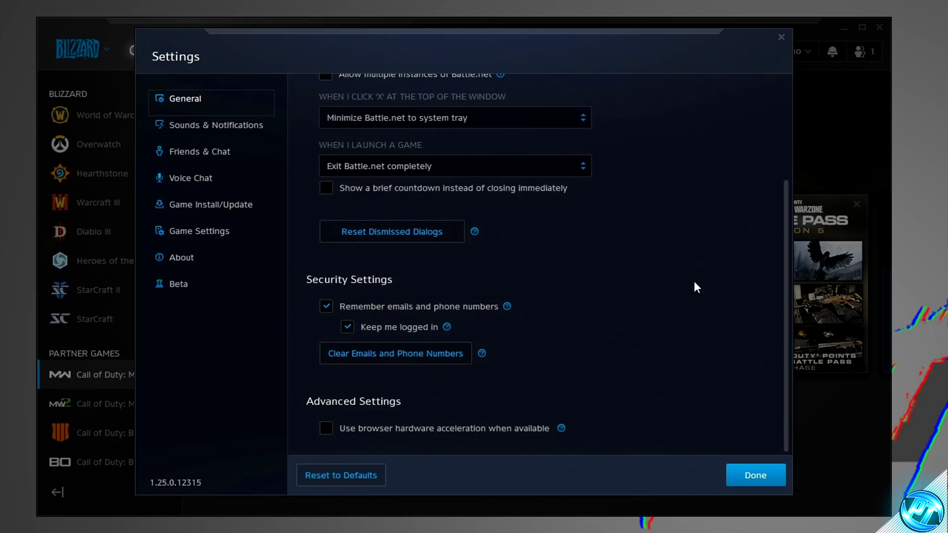
left_click(770, 477)
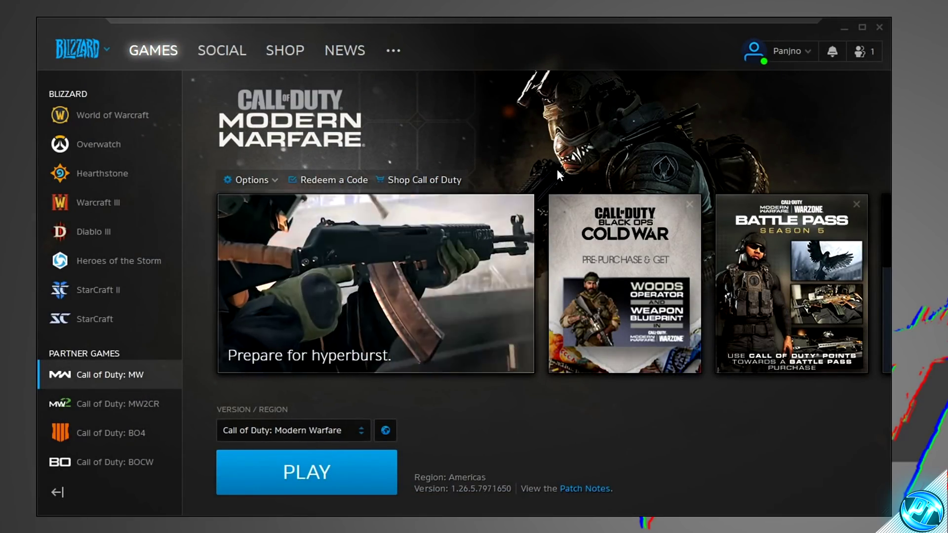
- Show the Call of Duty: MW installation in Explorer and locate the Modern Warfare Launcher and ModernWarfare applications in its game folder
left_click(251, 180)
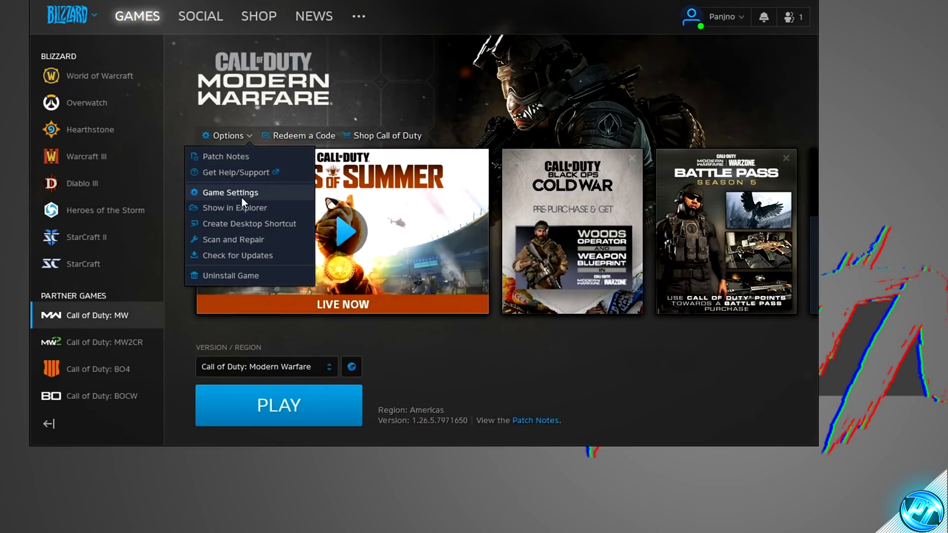
left_click(250, 258)
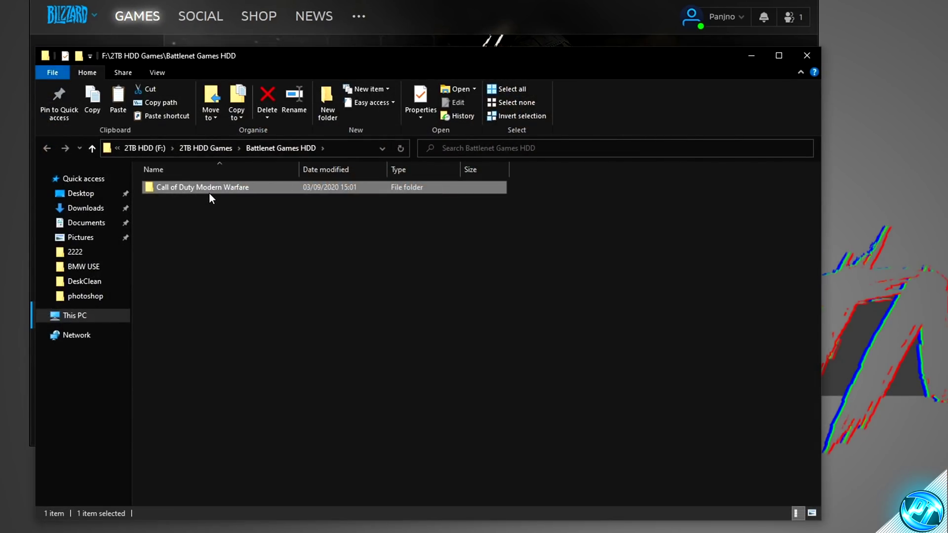
double_click(208, 190)
scroll(213, 306, "down", 8)
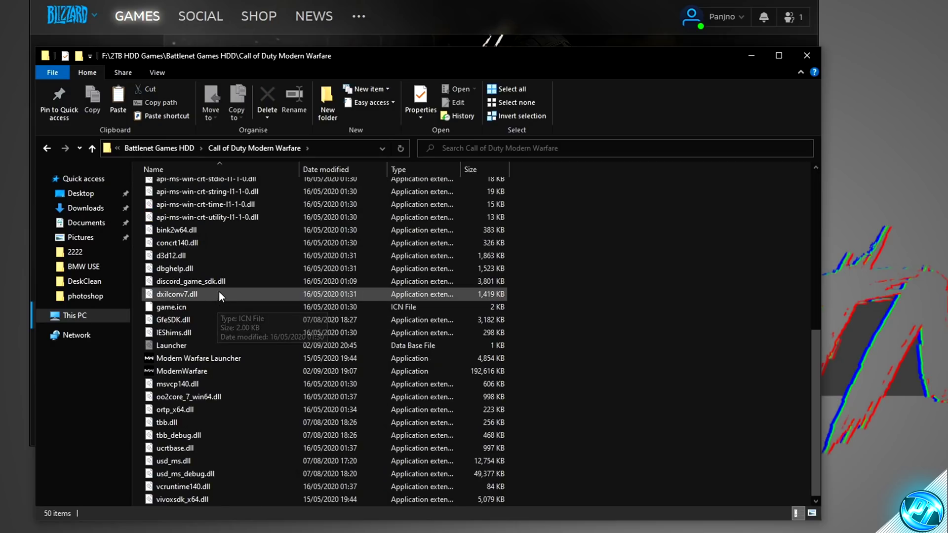
left_click(234, 357)
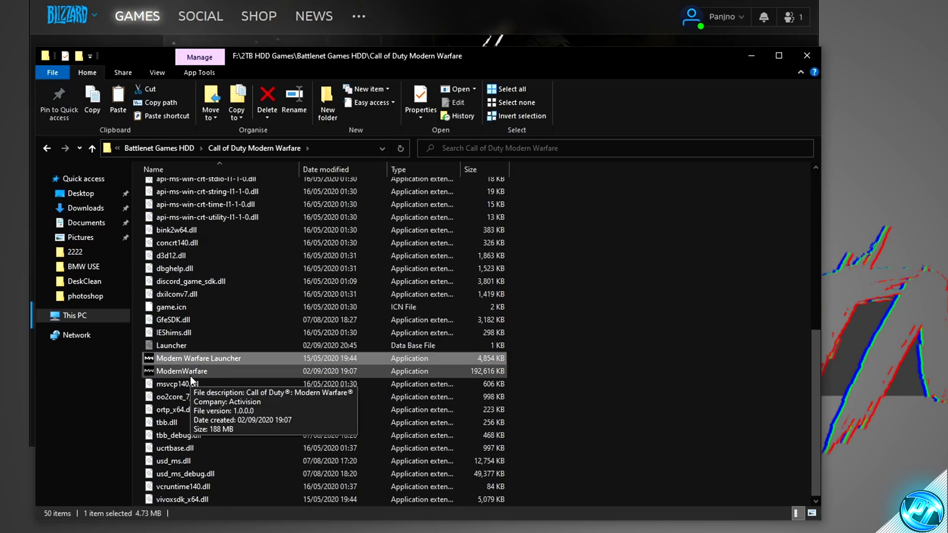
left_click(191, 374)
- Disable full-screen optimisations for Modern Warfare Launcher, override its high DPI scaling with Application, and apply the compatibility settings
right_click(195, 358)
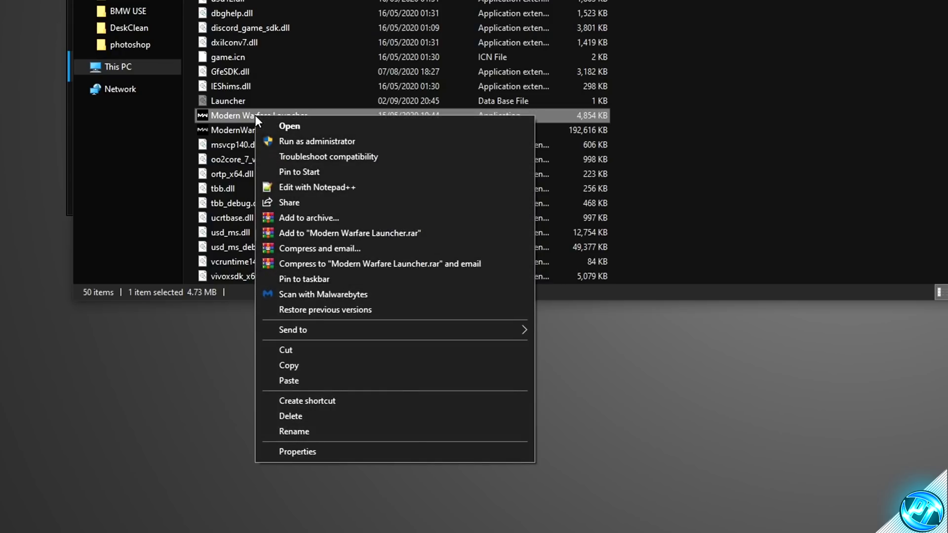
left_click(310, 451)
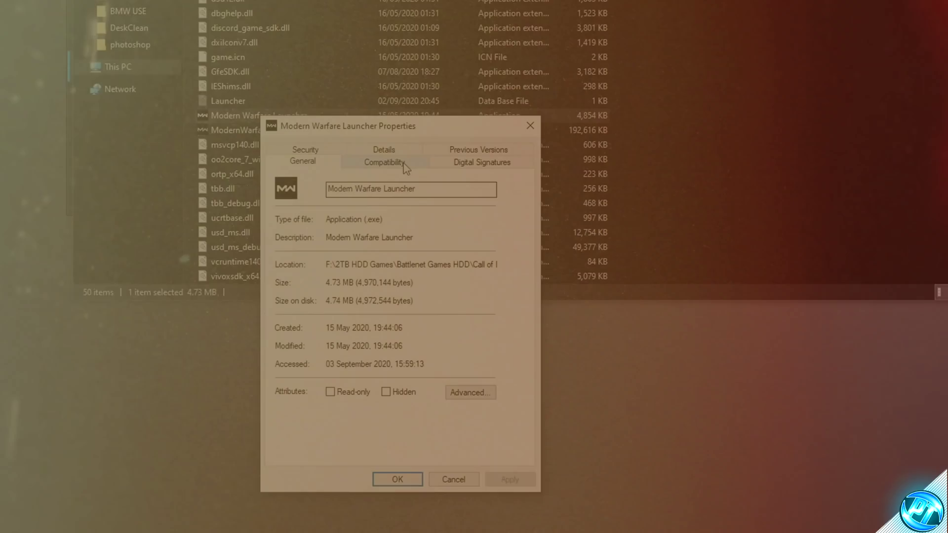
left_click(390, 165)
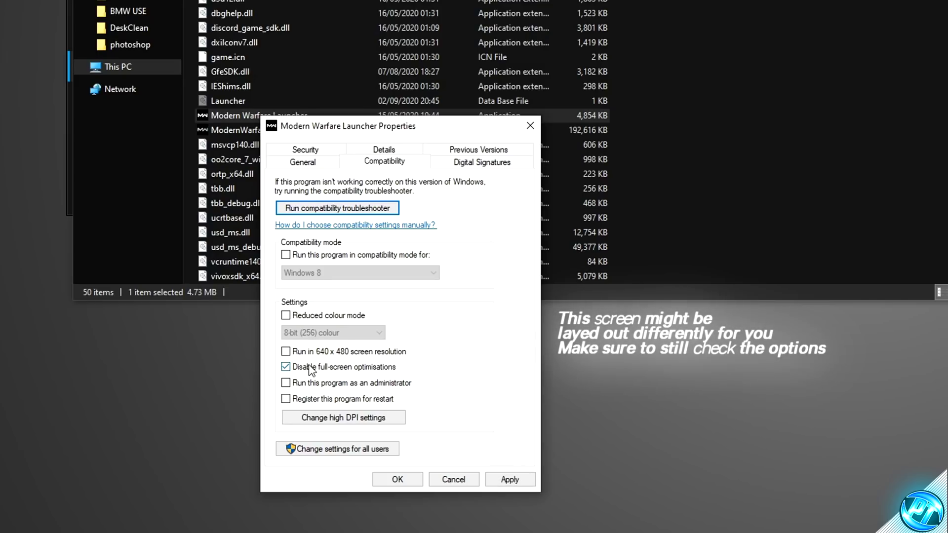
left_click(348, 419)
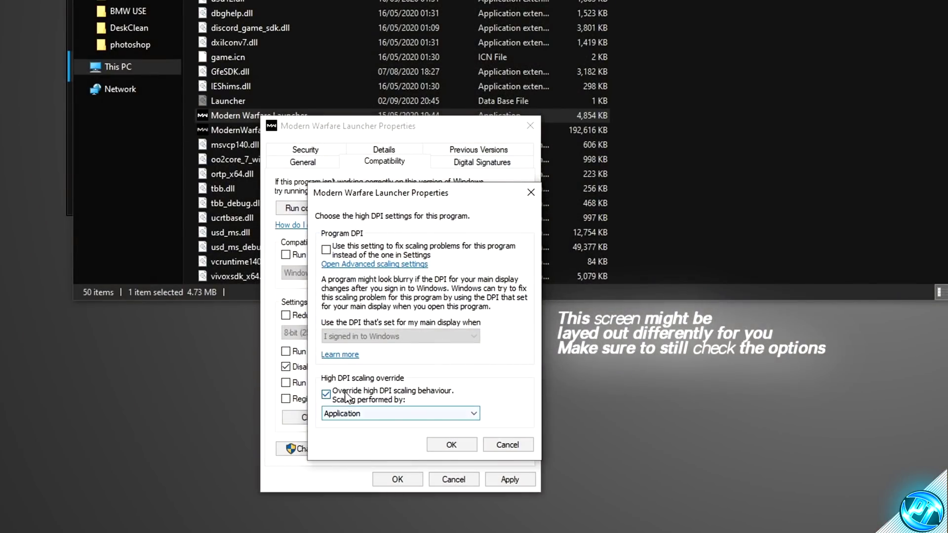
left_click(347, 398)
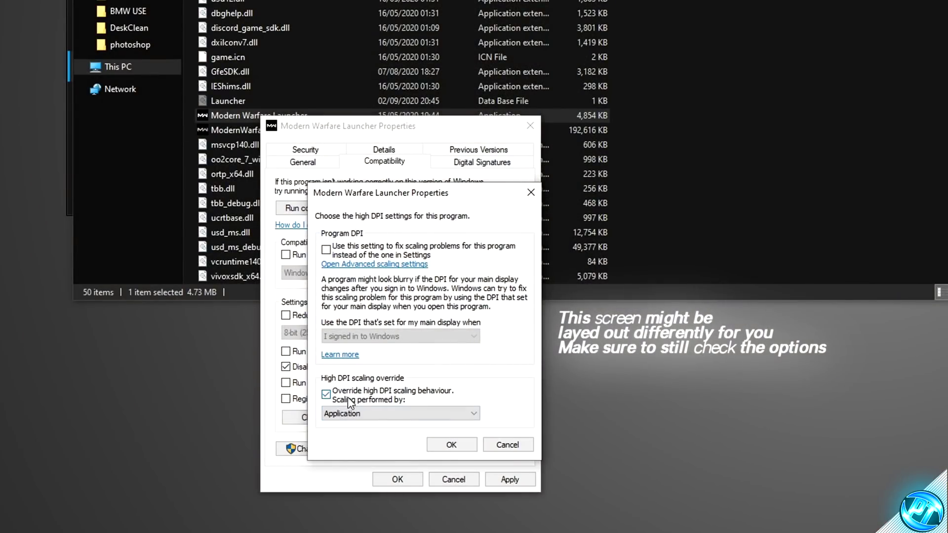
left_click(452, 445)
left_click(516, 481)
left_click(405, 477)
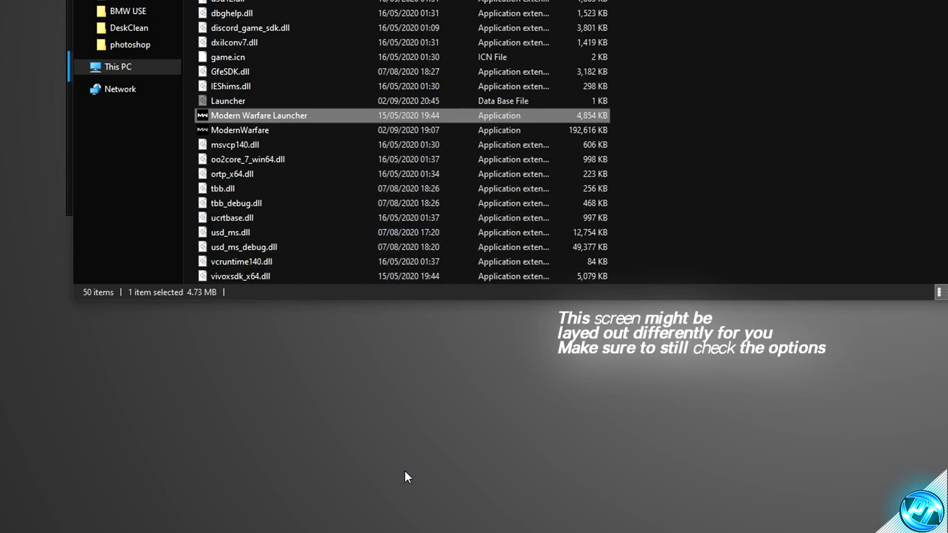
- Disable full-screen optimisations for the ModernWarfare application, override its high DPI scaling with Application, and apply the compatibility settings
left_click(229, 131)
right_click(236, 132)
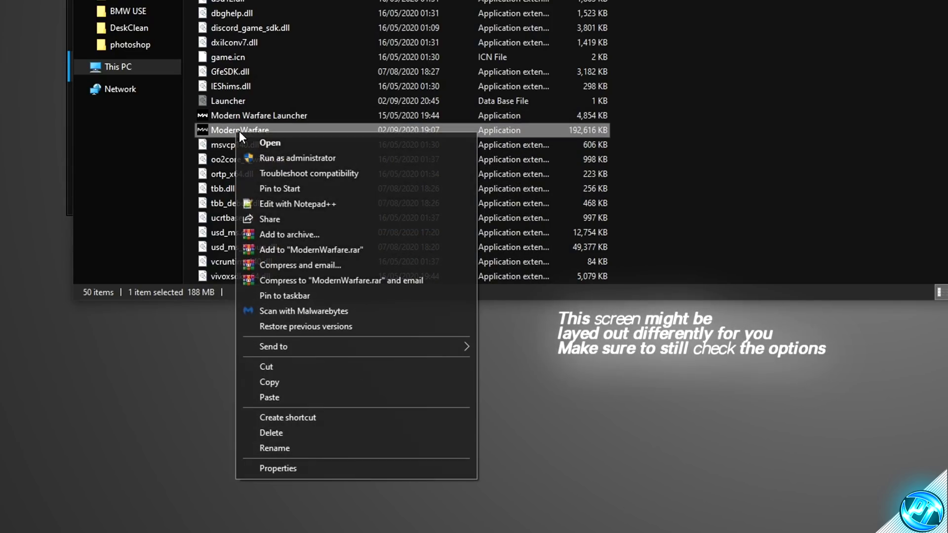
left_click(275, 471)
left_click(384, 180)
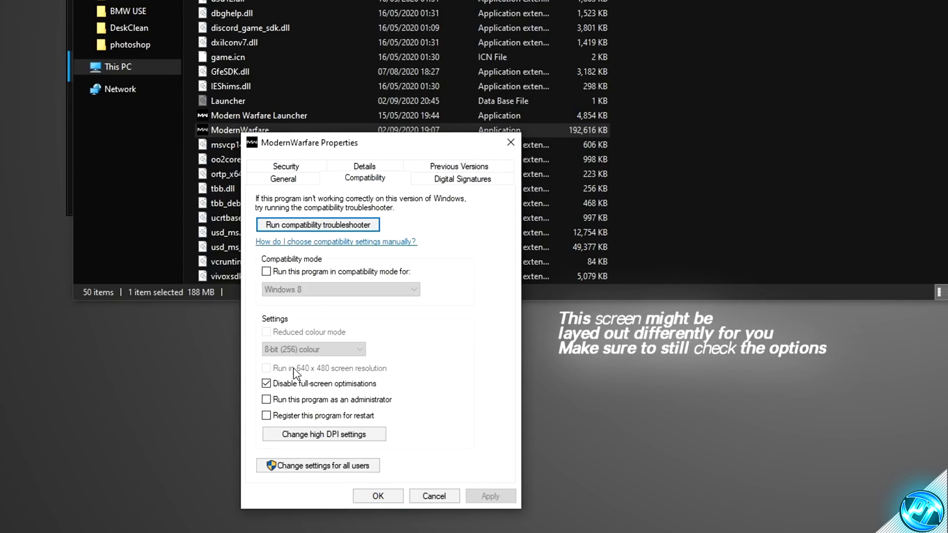
double_click(291, 386)
left_click(333, 437)
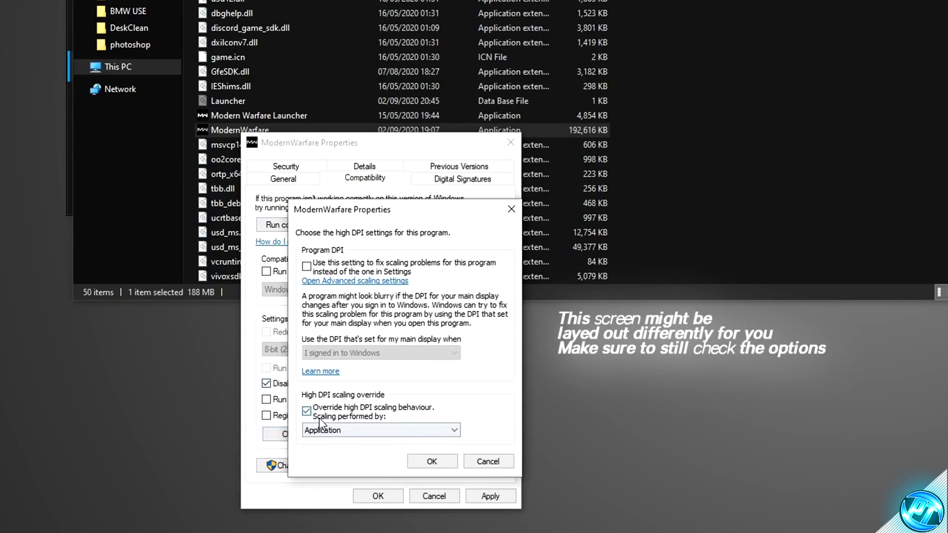
left_click(312, 413)
left_click(428, 460)
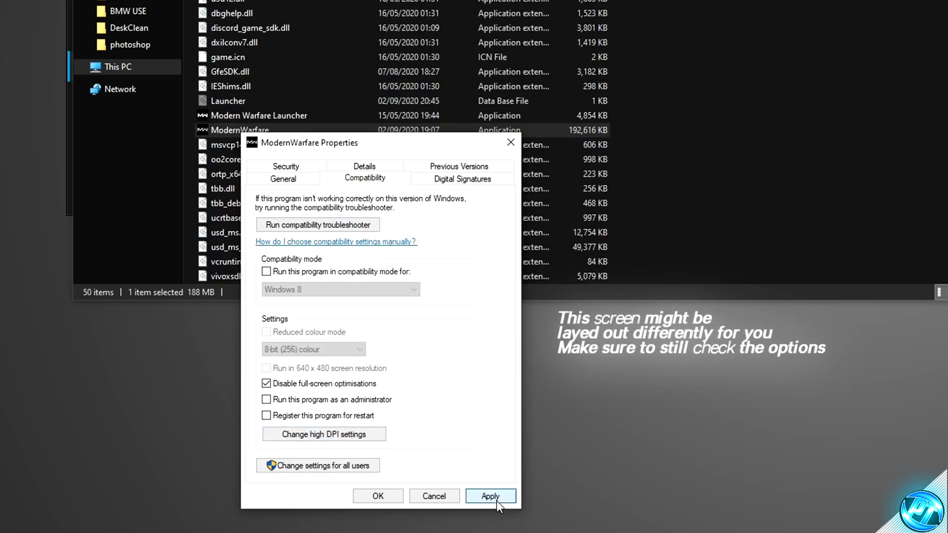
left_click(490, 496)
left_click(378, 496)
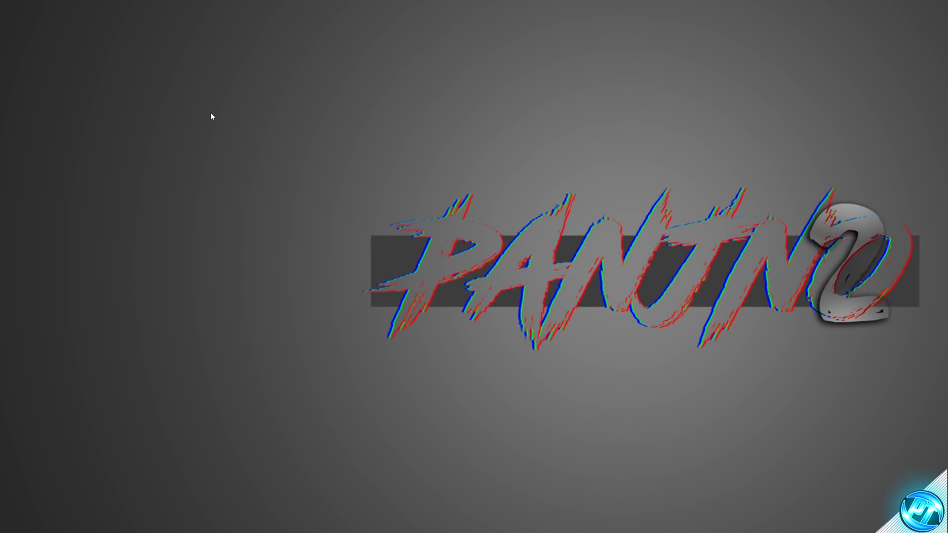
- Search Windows for "power plan" and open Edit power plan
left_click(9, 523)
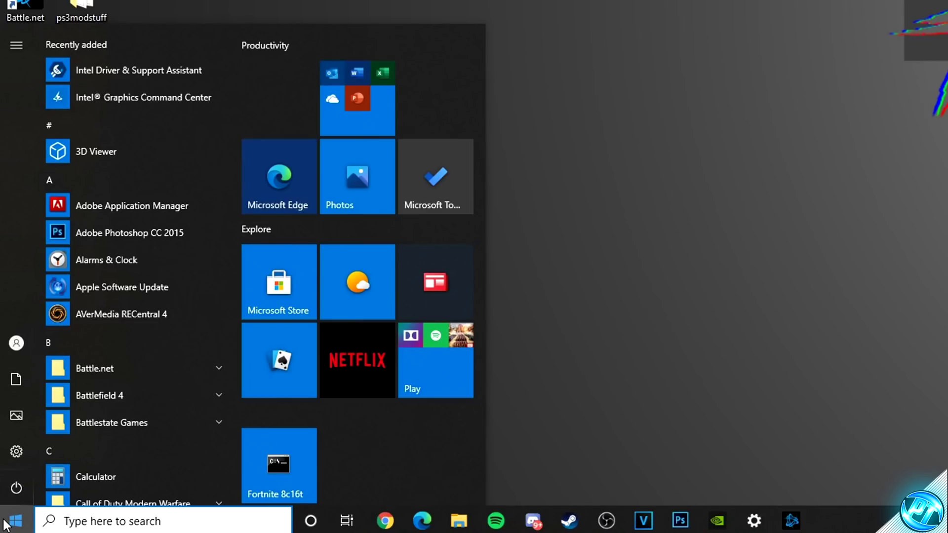
type("power pplan")
key("BackSpace")
key("BackSpace")
key("BackSpace")
key("BackSpace")
type("lan")
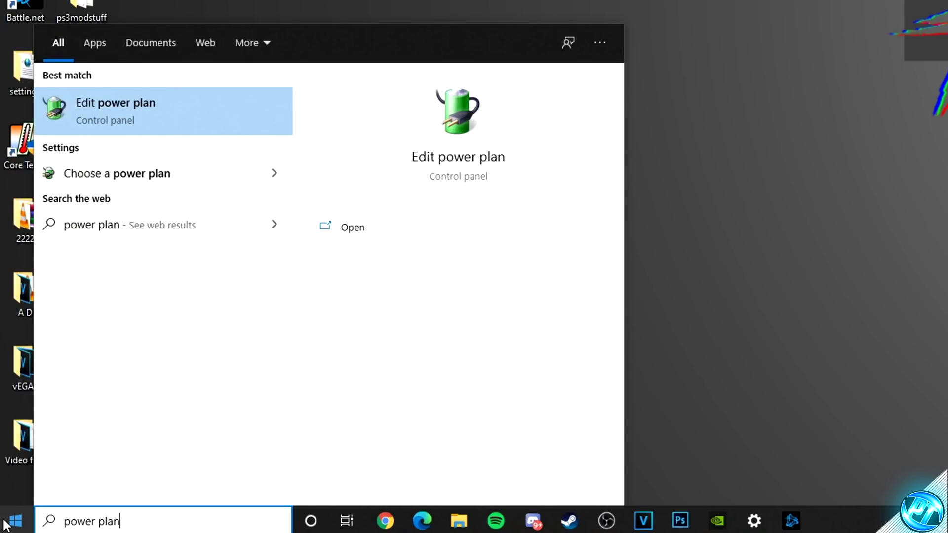
left_click(152, 111)
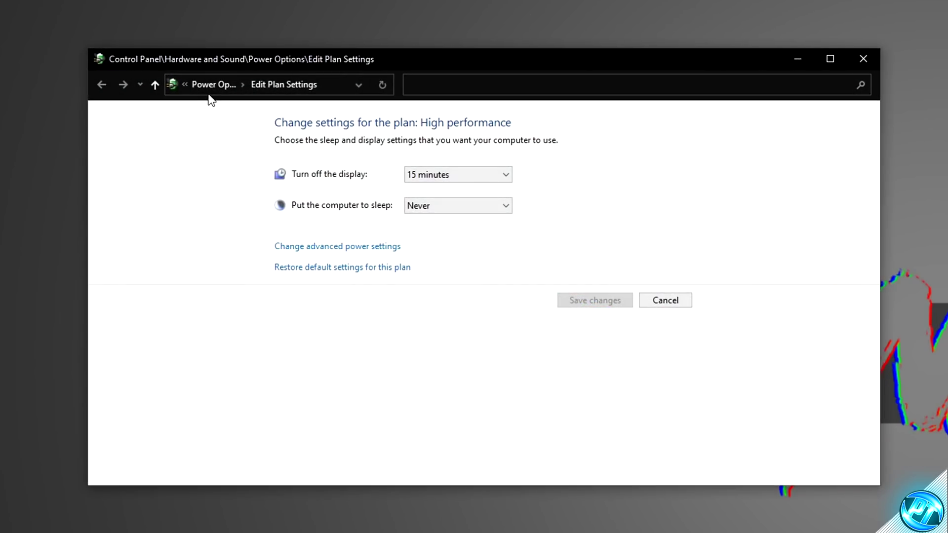
- Go up to Power Options and look through the preferred and additional power plans
left_click(204, 85)
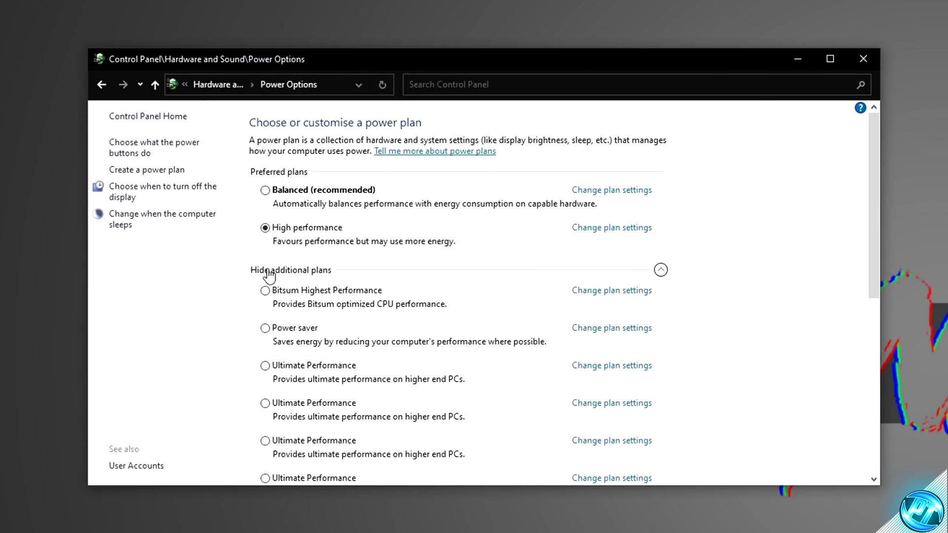
left_click(269, 270)
left_click(270, 275)
scroll(370, 237, "down", 3)
scroll(370, 237, "up", 3)
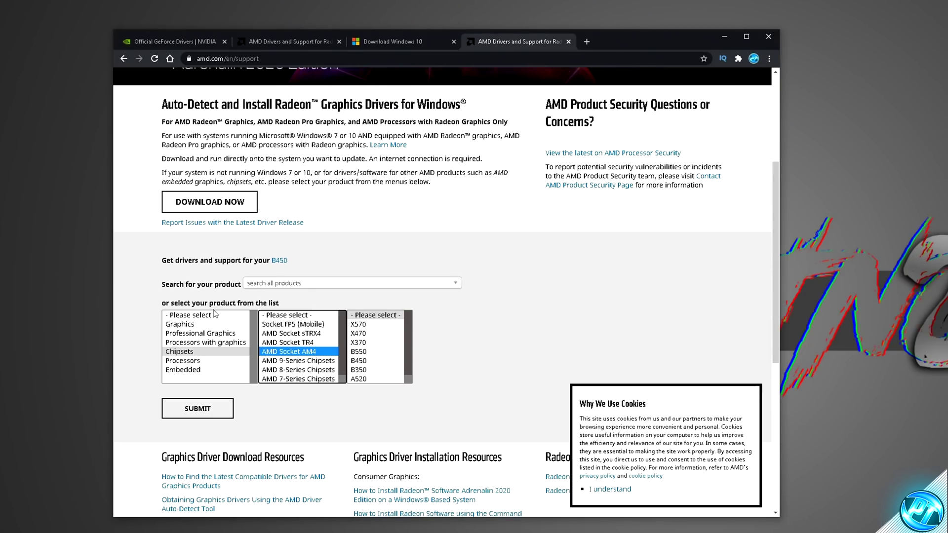
- Look up AMD drivers for Chipsets, AMD Socket AM4, B450, and expand the Windows 10 - 64-Bit Edition section
left_click(190, 352)
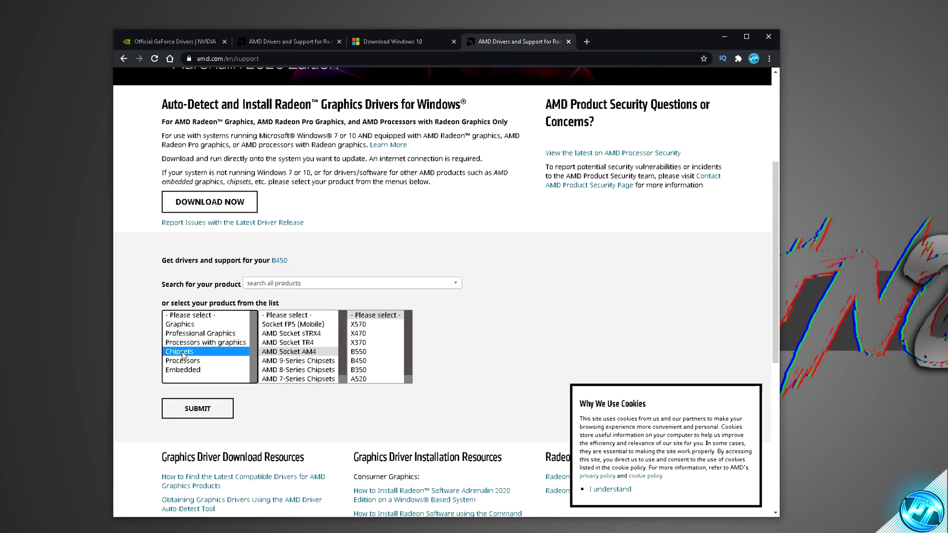
left_click(306, 351)
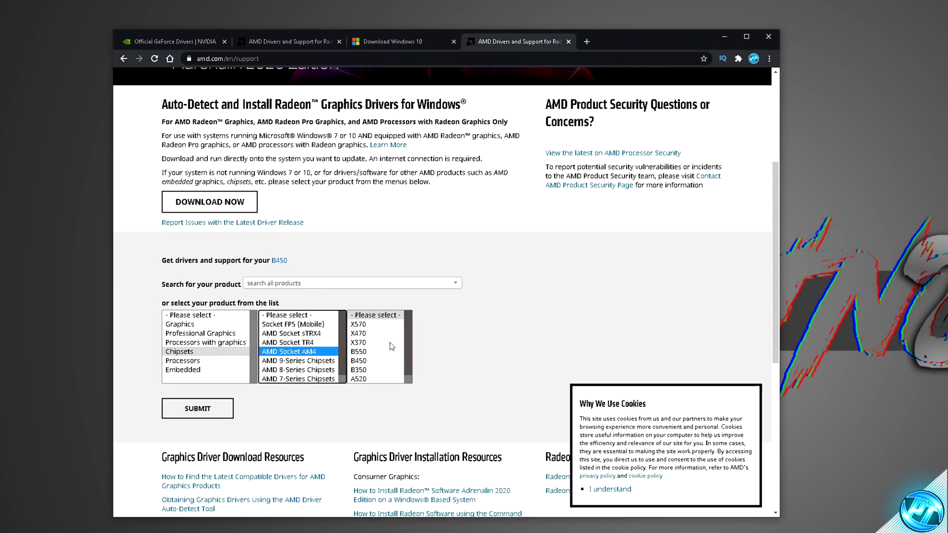
left_click(401, 317)
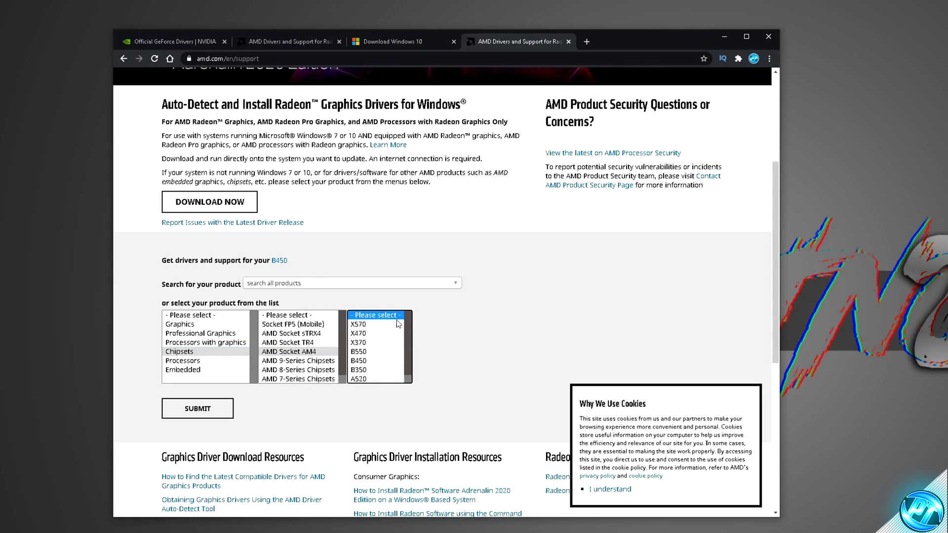
left_click(380, 361)
left_click(198, 408)
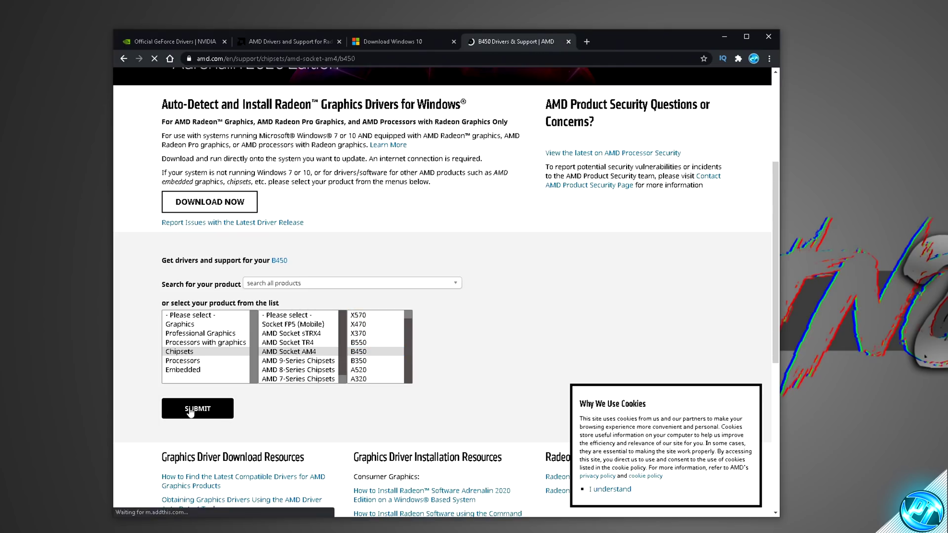
left_click(173, 343)
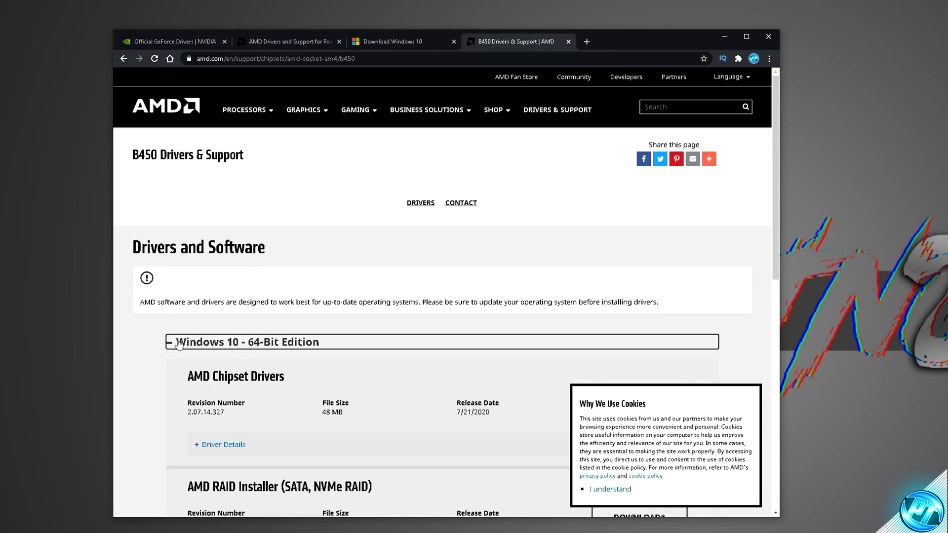
left_click_drag(228, 166, 285, 166)
left_click(421, 199)
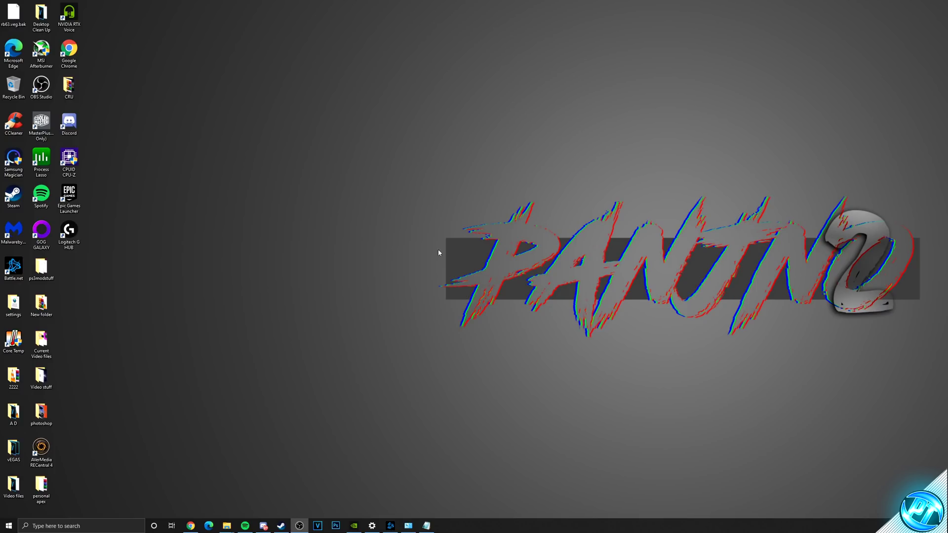
- Copy the whole powercfg -duplicatescheme command from the Command file in Notepad
left_click(427, 526)
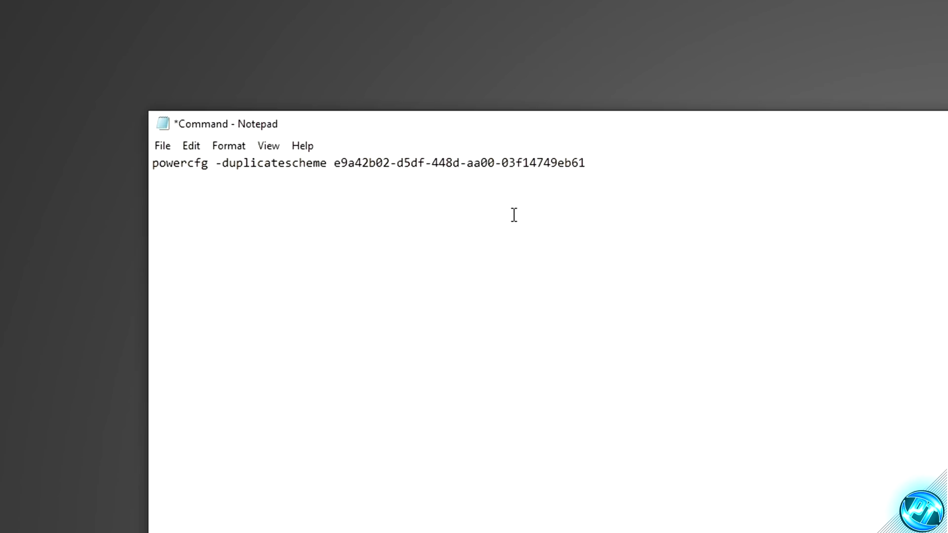
key("ctrl+a")
right_click(309, 173)
left_click(328, 220)
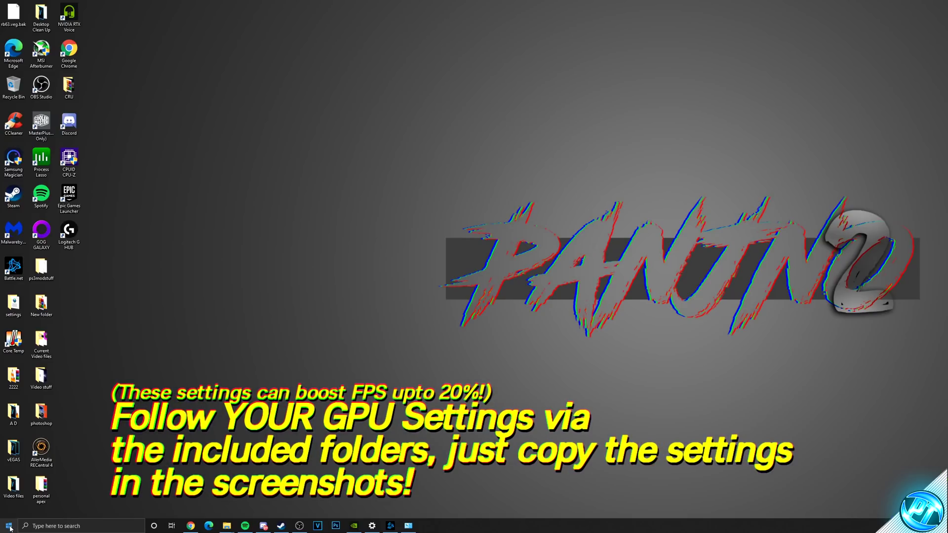
- Search Windows for "cmd" and run Command Prompt as administrator, allowing the elevation
left_click(9, 525)
type("cmd")
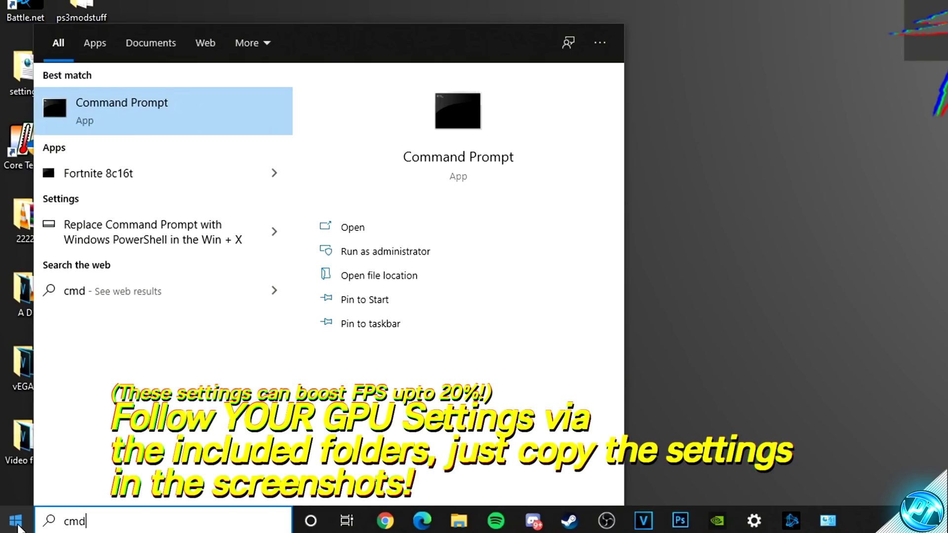
right_click(170, 106)
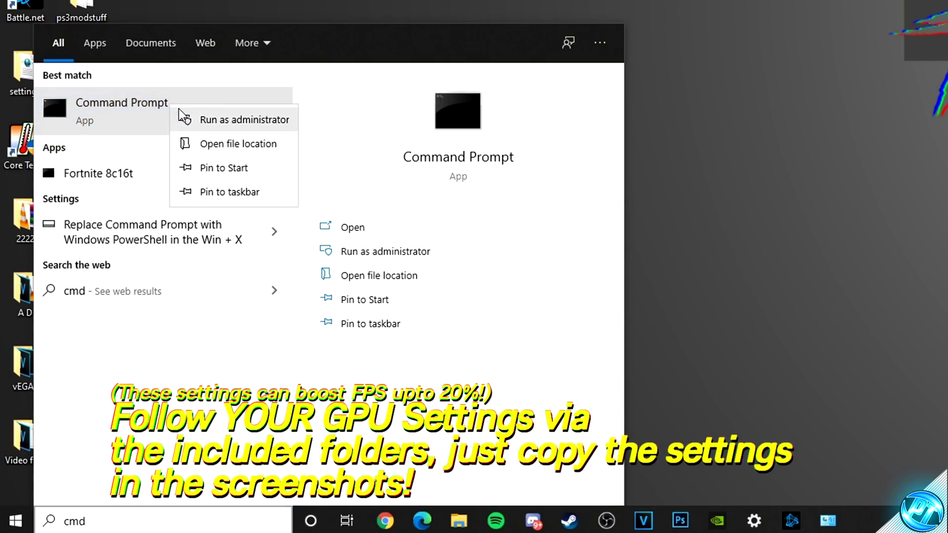
left_click(235, 124)
left_click(677, 463)
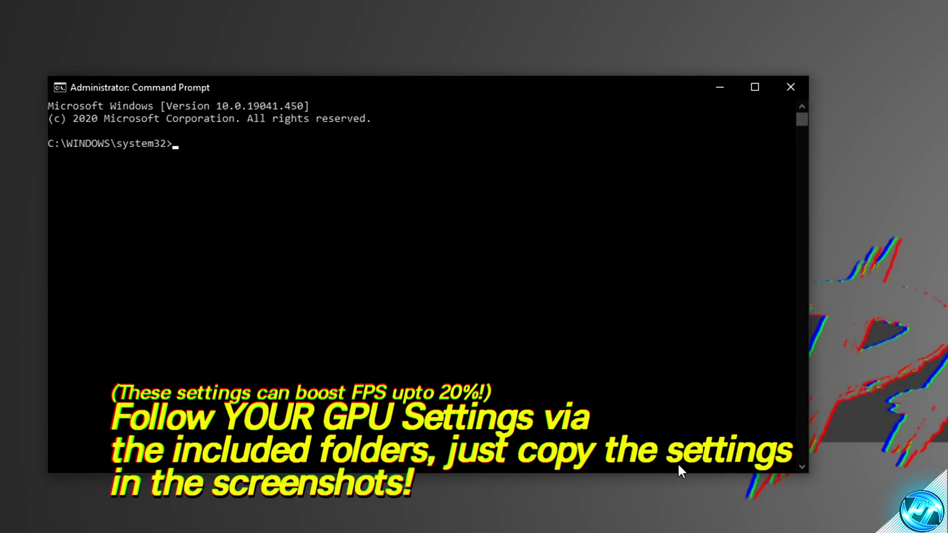
- Run the copied command powercfg -duplicatescheme e9a42b02-d5df-448d-aa00-03f14749eb61 and close Command Prompt
key("ctrl+v")
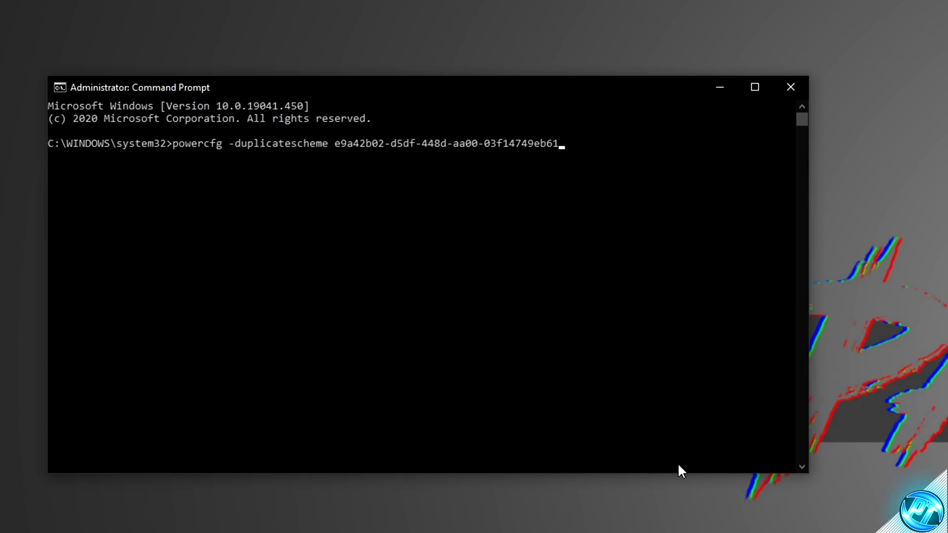
key("Return")
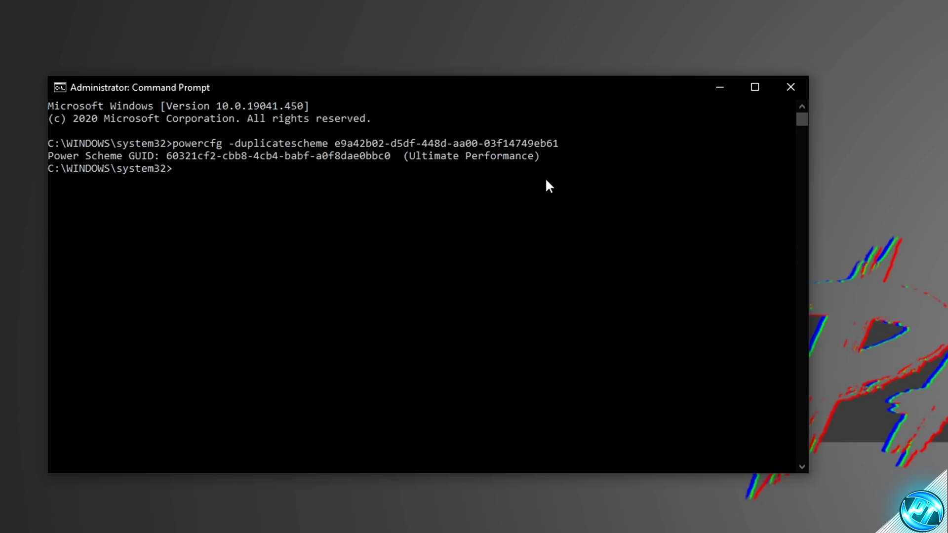
left_click(790, 87)
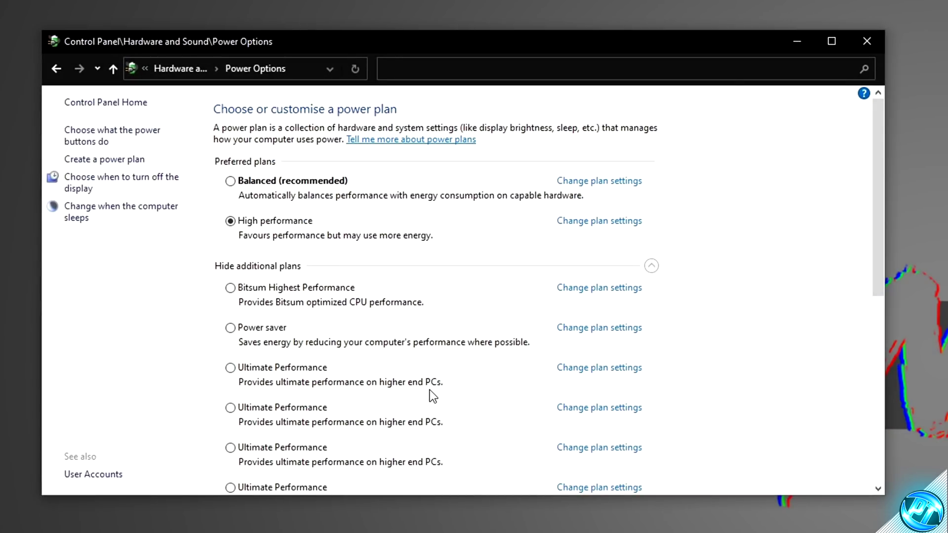
- Refresh Power Options and select the last Ultimate Performance plan among the additional plans
left_click(359, 69)
scroll(392, 338, "down", 8)
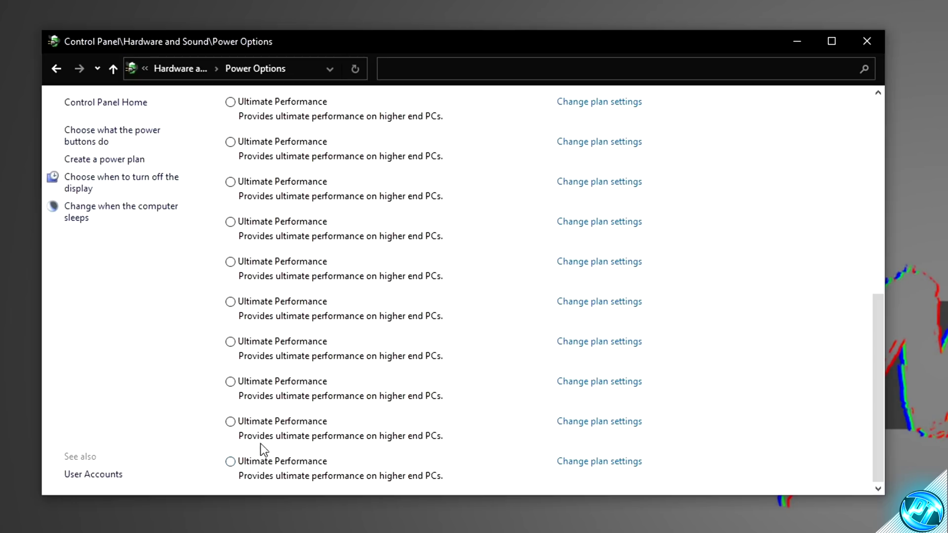
left_click(230, 463)
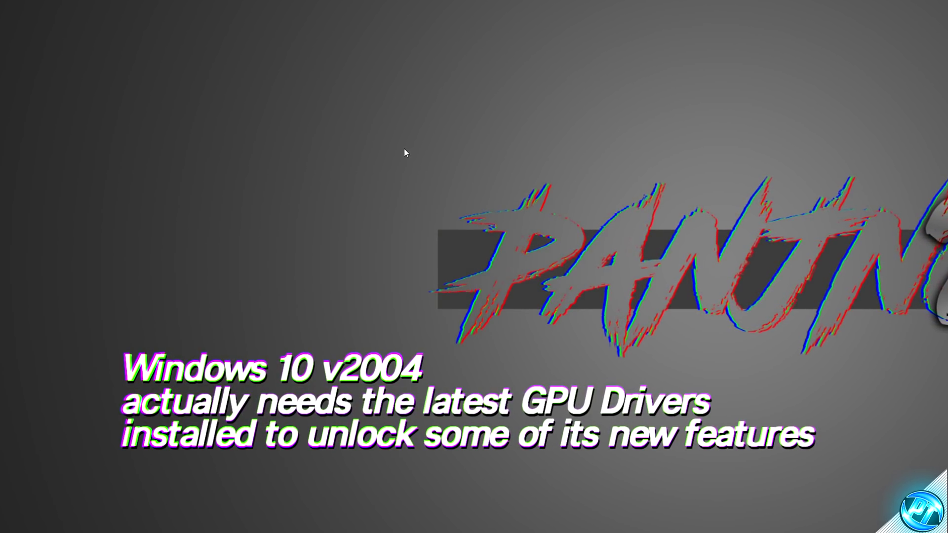
right_click(434, 170)
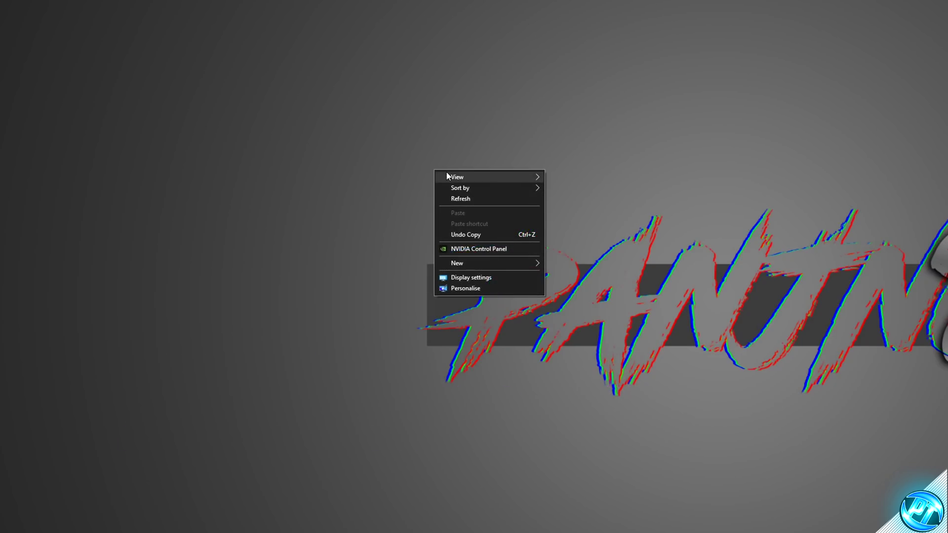
left_click(383, 213)
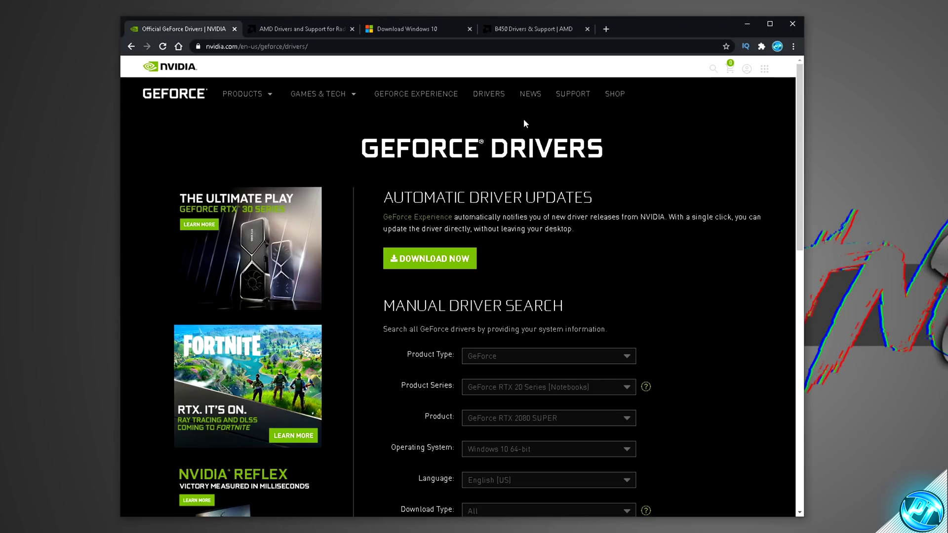
- Download GeForce Experience under Automatic Driver Updates on the NVIDIA GeForce Drivers page
left_click_drag(384, 197, 614, 198)
left_click(603, 218)
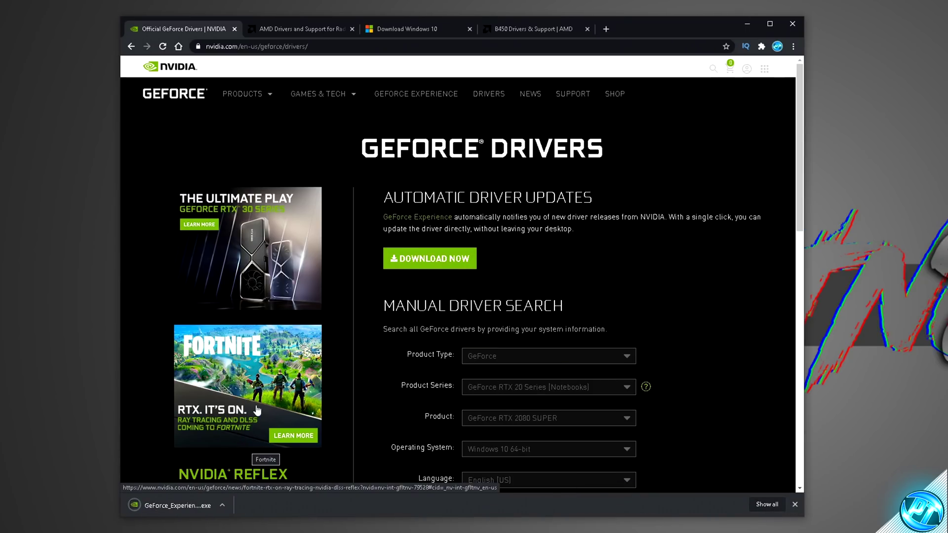
- Switch to the AMD Drivers and Support page and download the auto-detect tool for Radeon graphics drivers
left_click(288, 30)
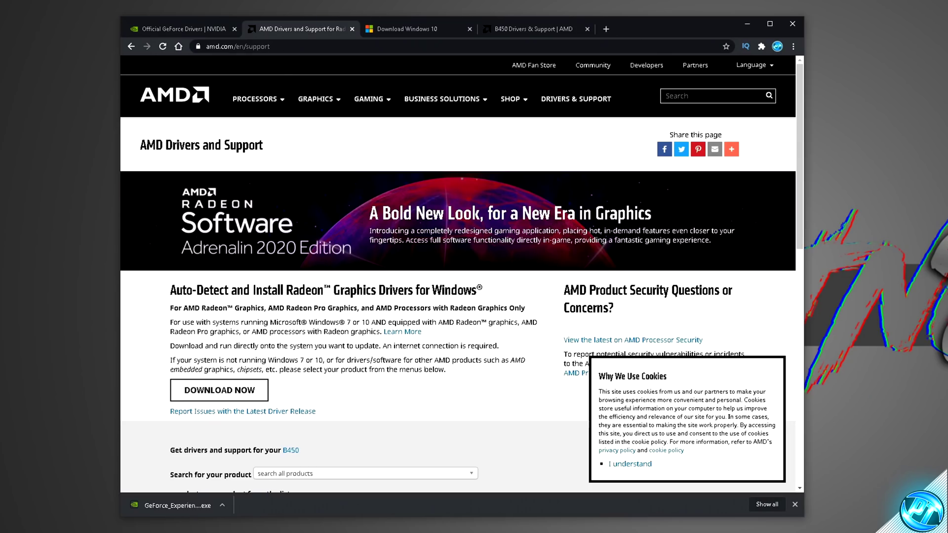
left_click_drag(247, 291, 464, 291)
left_click(482, 291)
left_click(219, 390)
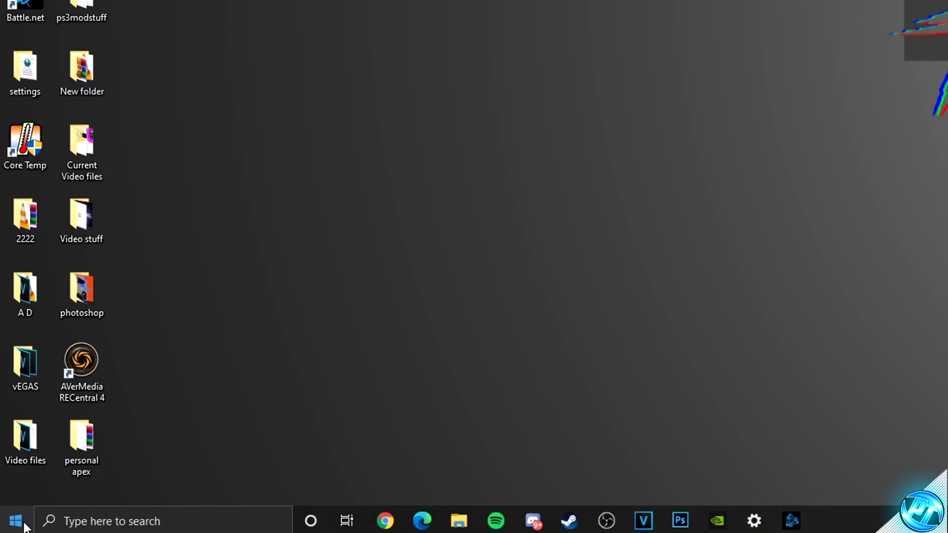
- Restart the computer
left_click(17, 521)
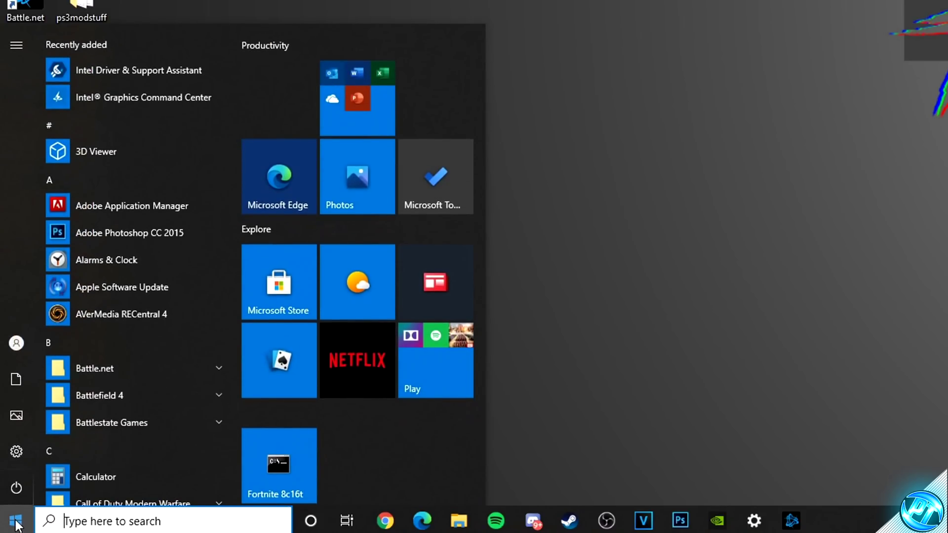
left_click(19, 492)
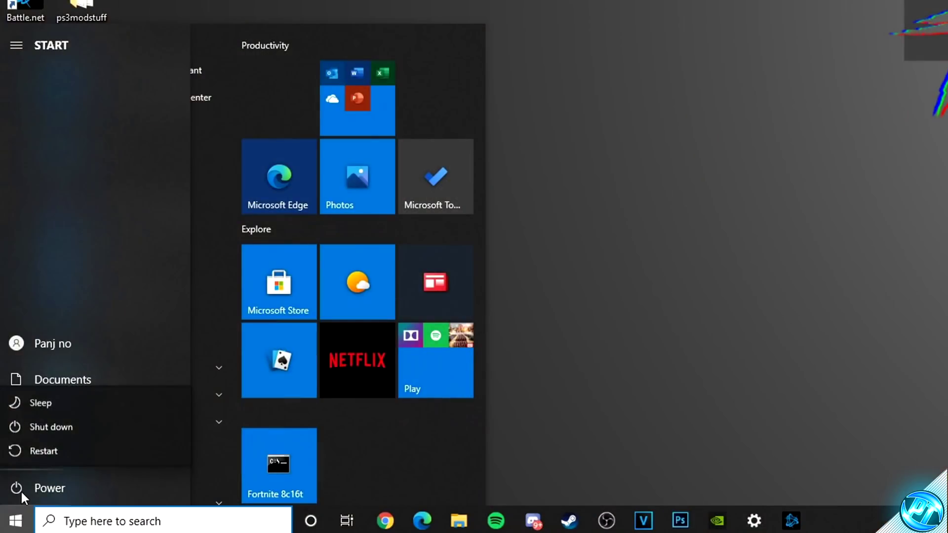
left_click(66, 452)
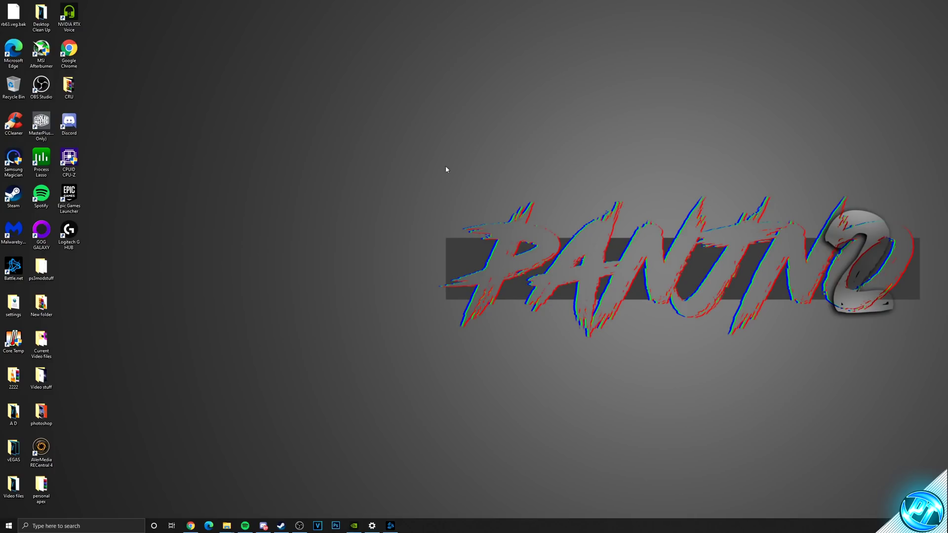
- Open NVIDIA Control Panel, apply "Use the advanced 3D image settings" under Adjust Image Settings with Preview, and keep the changes
right_click(464, 251)
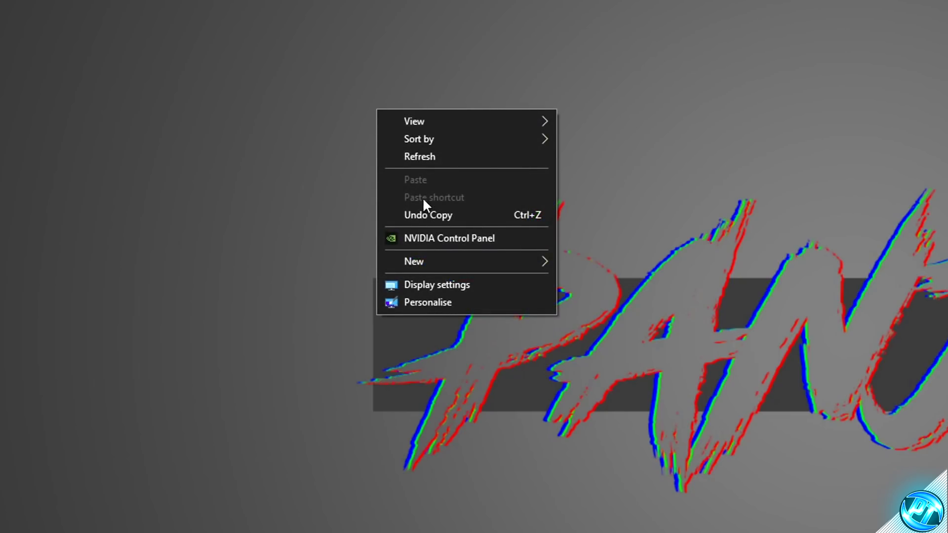
left_click(463, 239)
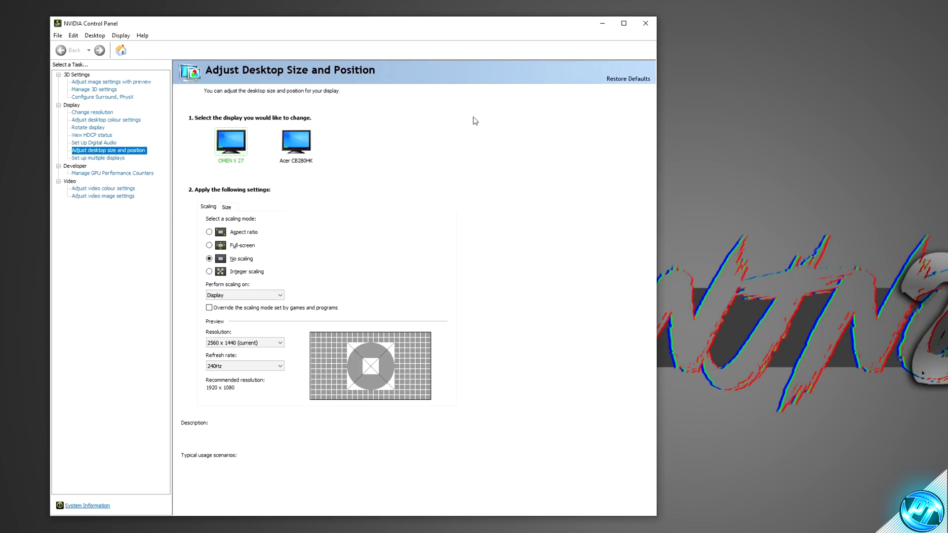
left_click(110, 82)
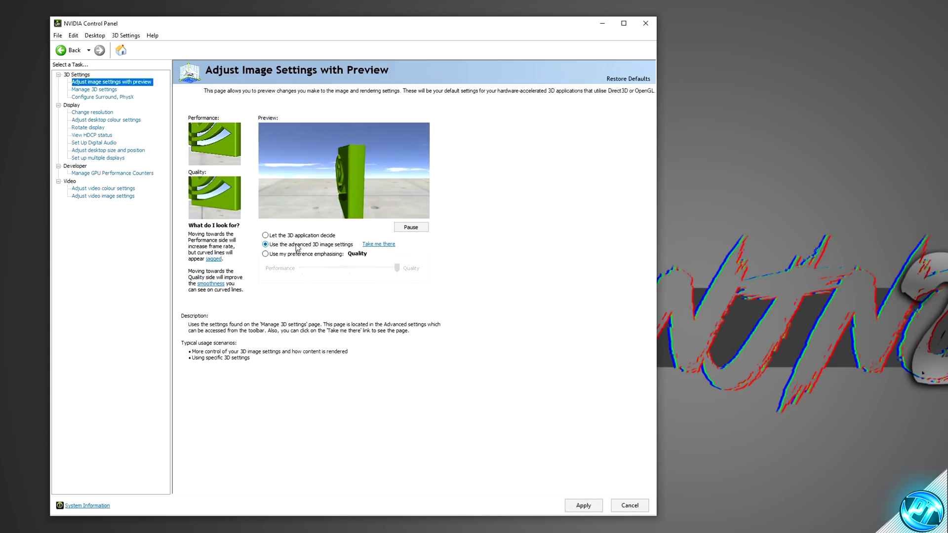
left_click(583, 506)
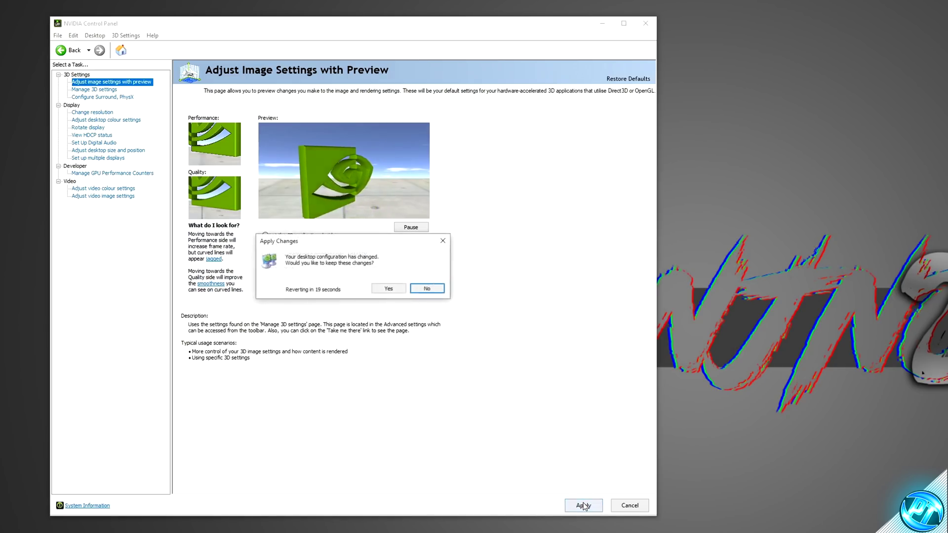
left_click(400, 288)
- Open Manage 3D settings and review the whole list of global settings, from Image Sharpening to the Virtual Reality options
left_click(95, 89)
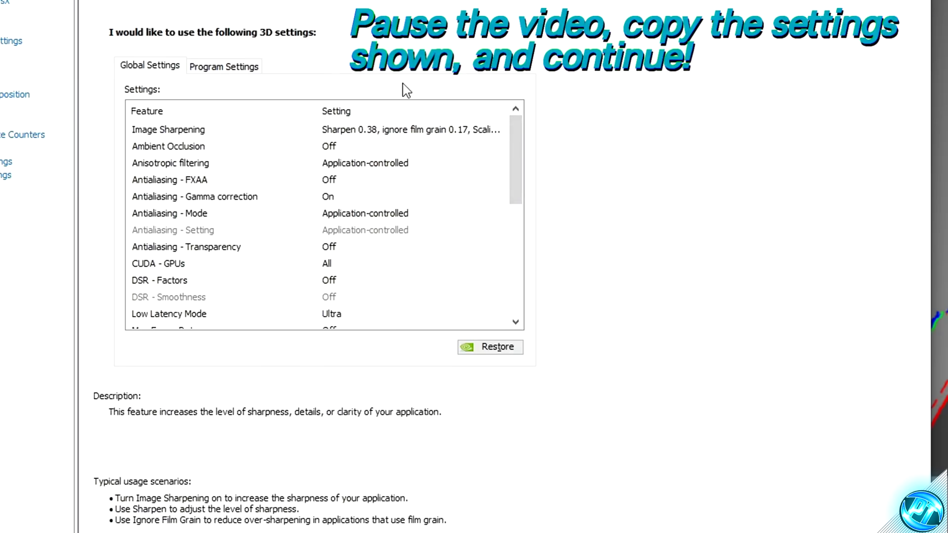
left_click_drag(515, 158, 513, 254)
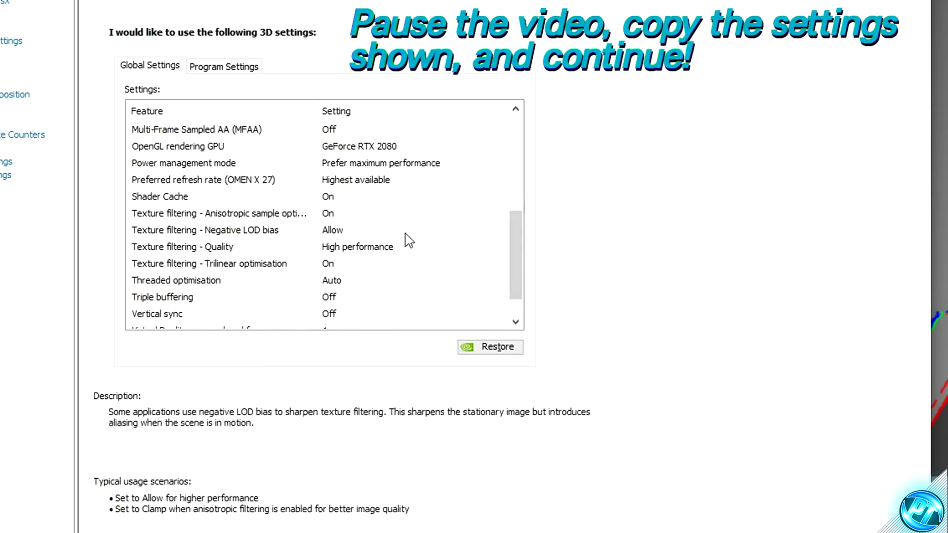
scroll(433, 222, "down", 1)
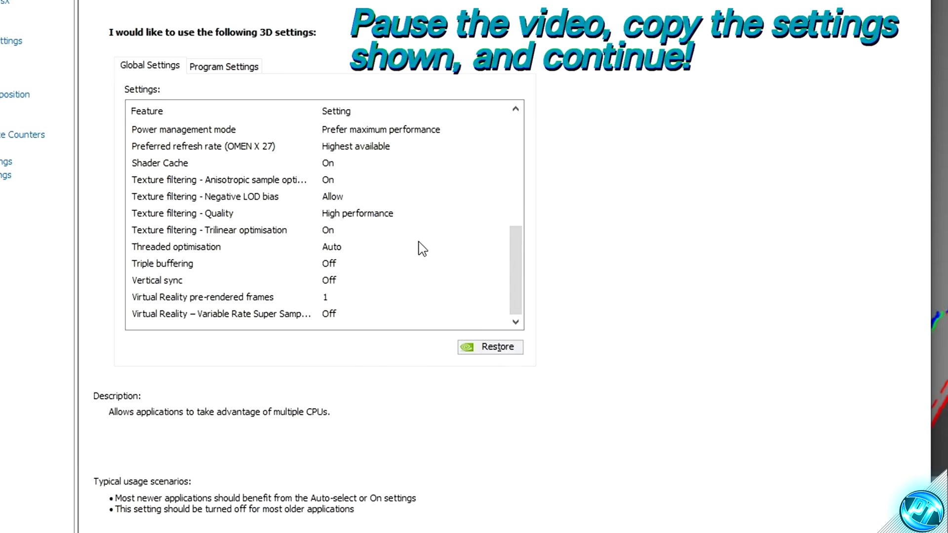
left_click_drag(515, 256, 527, 154)
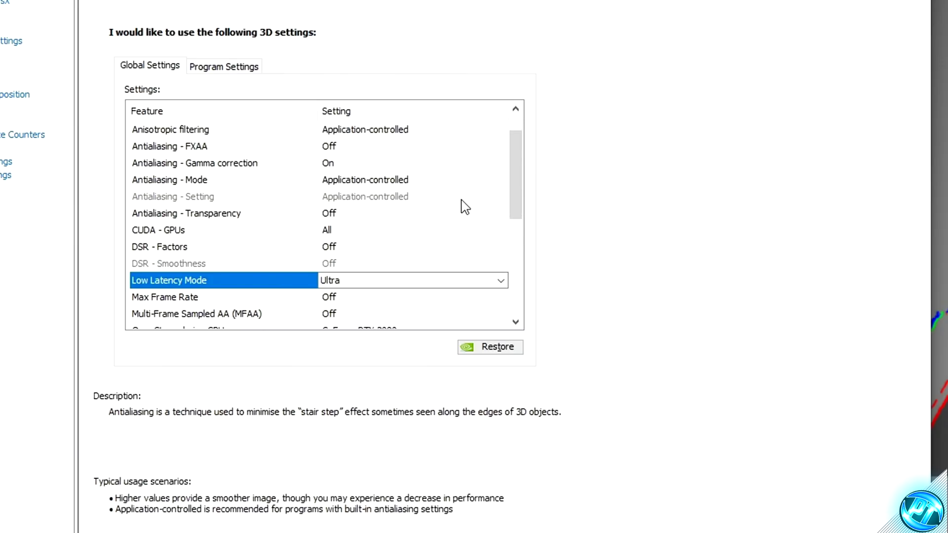
- Switch the global Low Latency Mode to On and return it to Ultra
left_click(383, 285)
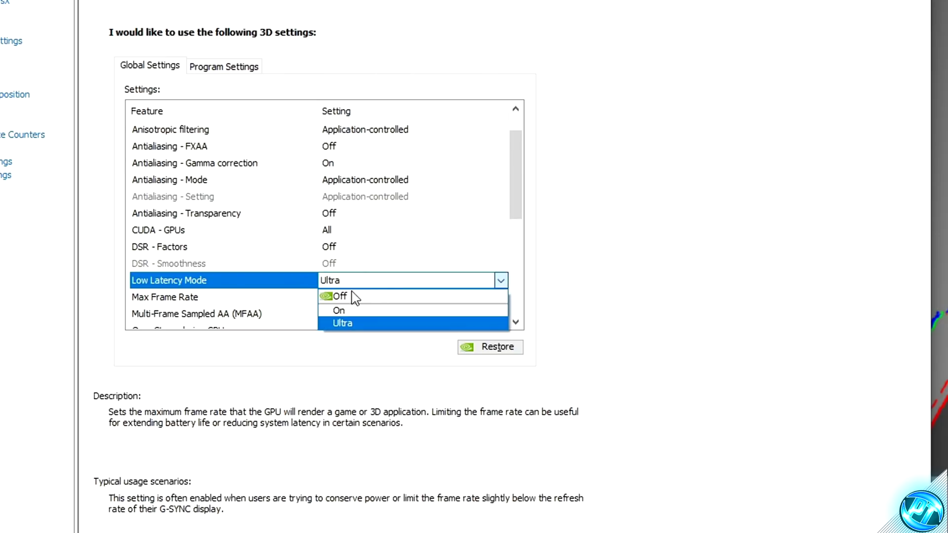
left_click(343, 310)
left_click(358, 314)
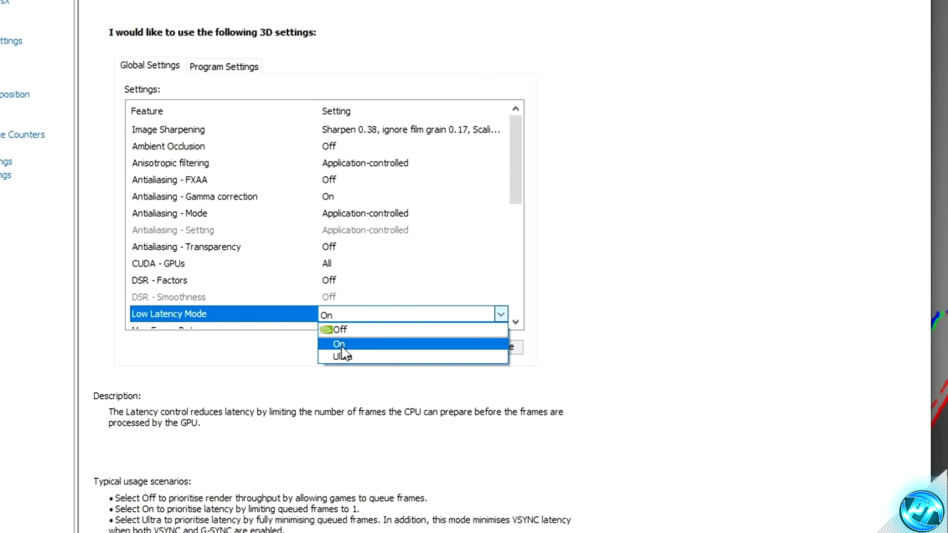
left_click(343, 357)
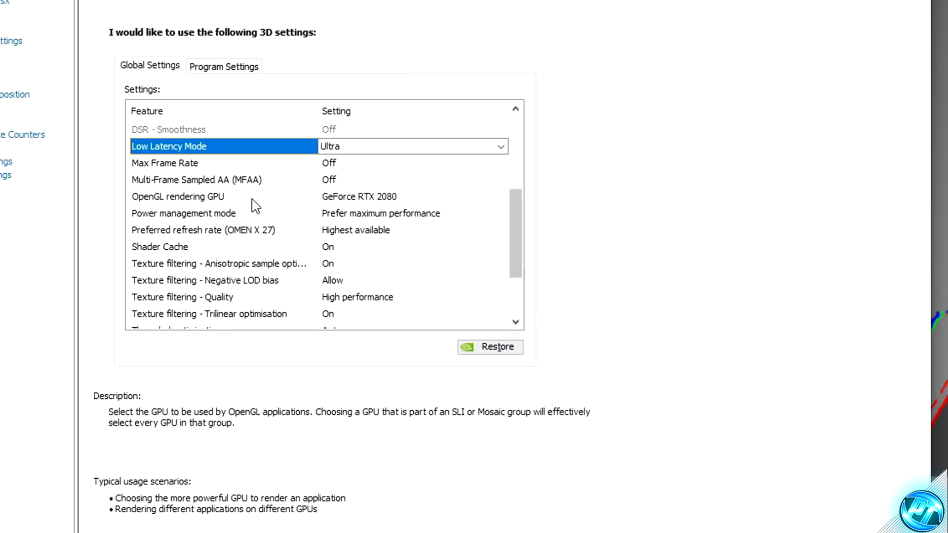
- Keep the global OpenGL rendering GPU on GeForce RTX 2080 and apply the 3D settings
left_click(384, 198)
left_click(390, 199)
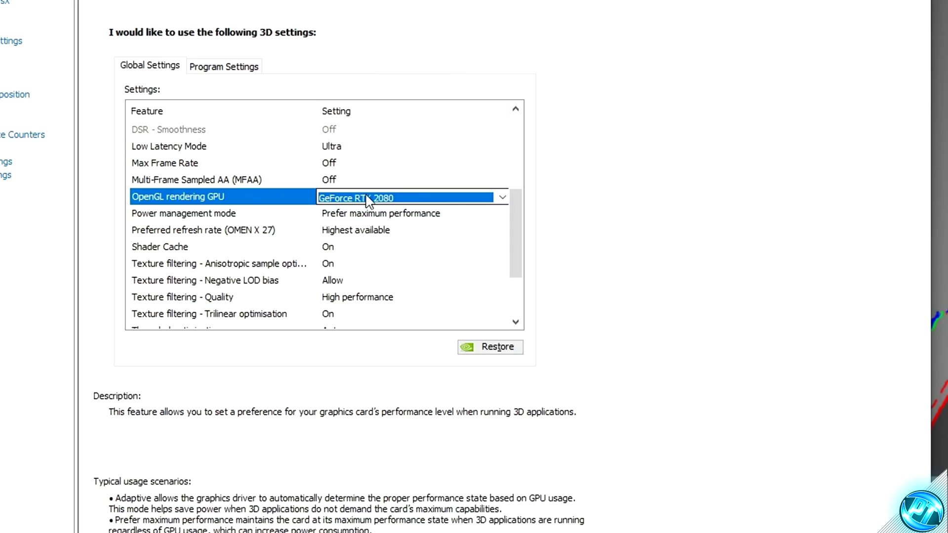
scroll(445, 208, "down", 2)
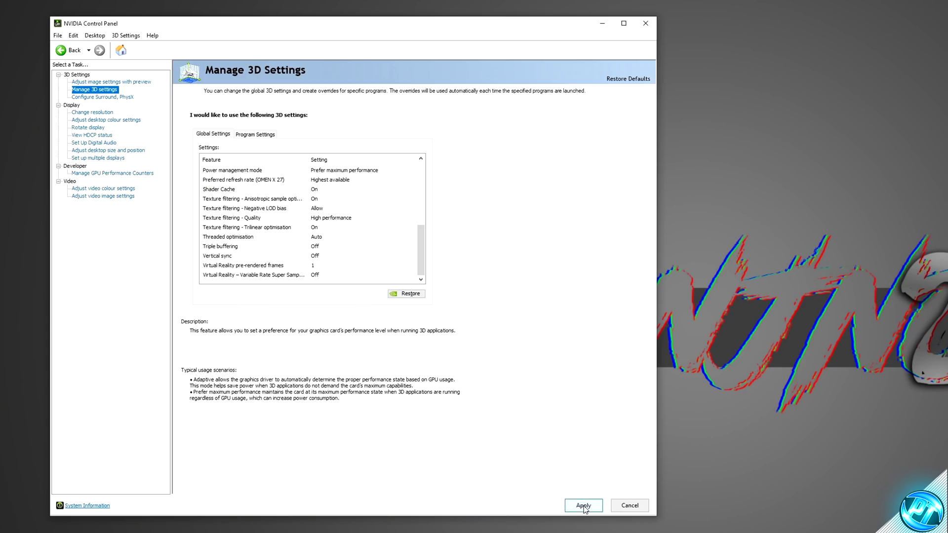
left_click(584, 505)
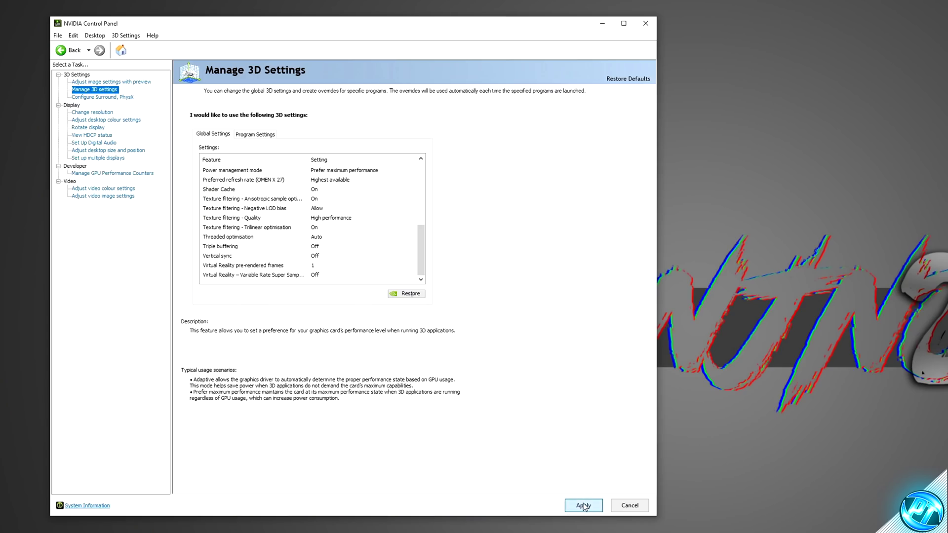
- Open Configure Surround, PhysX and select GeForce RTX 2080 as the PhysX processor
left_click(99, 97)
left_click(376, 150)
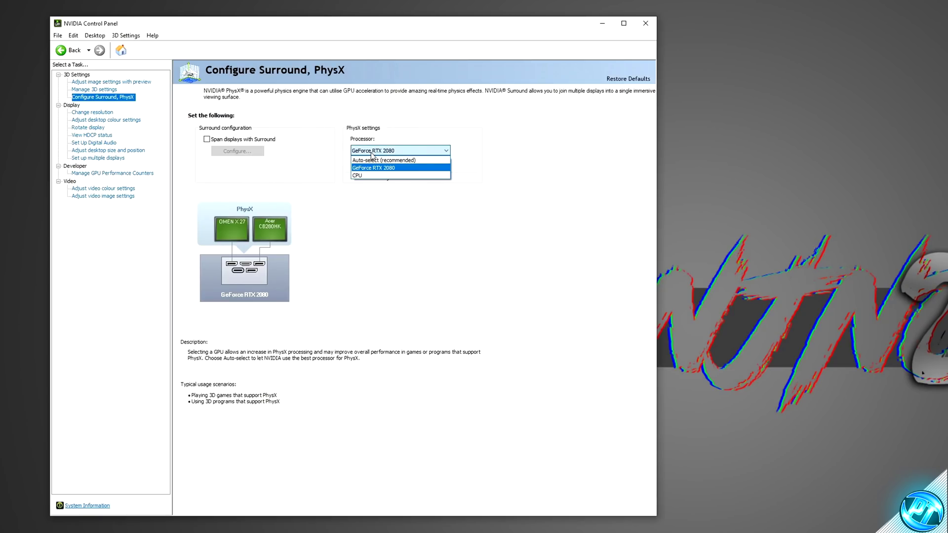
left_click(379, 169)
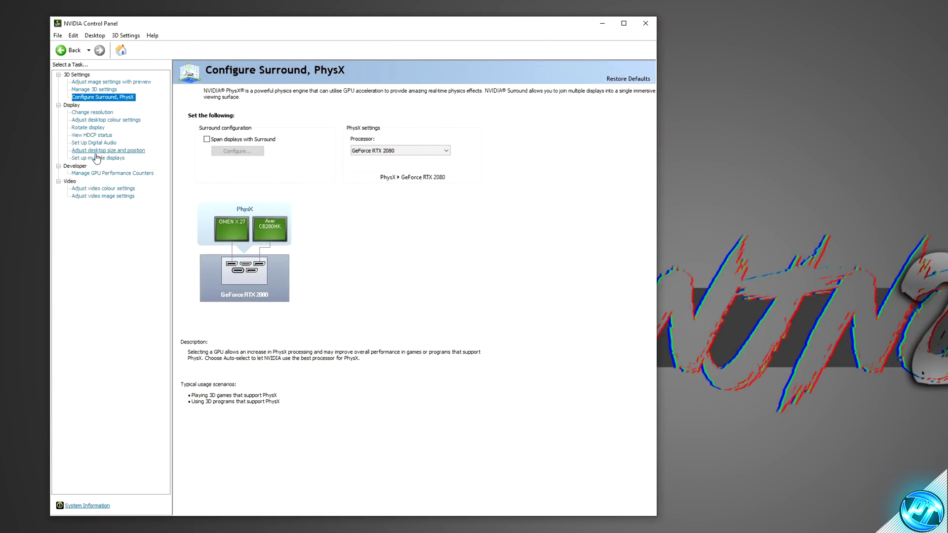
- Open Adjust desktop size and position, switch the scaling mode to Full-screen and return it to No scaling
left_click(97, 151)
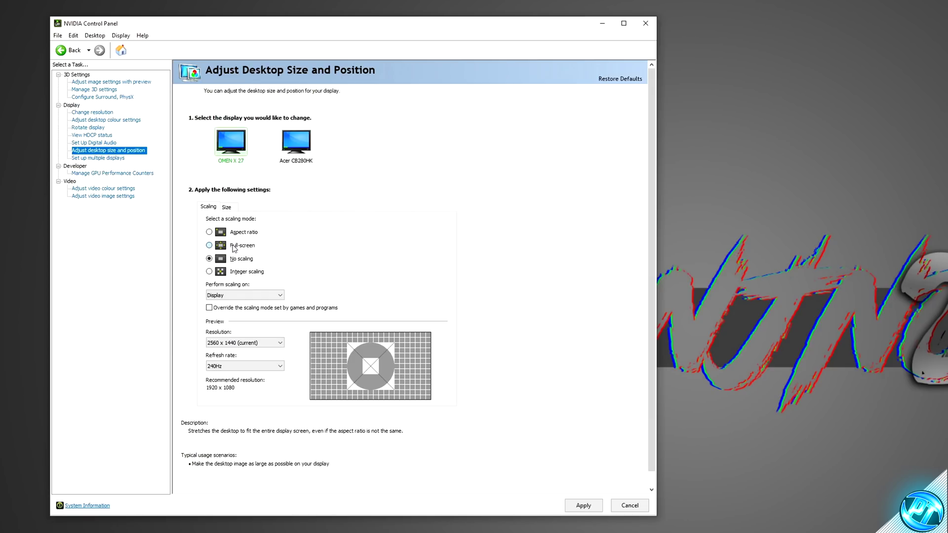
left_click(211, 247)
left_click(242, 259)
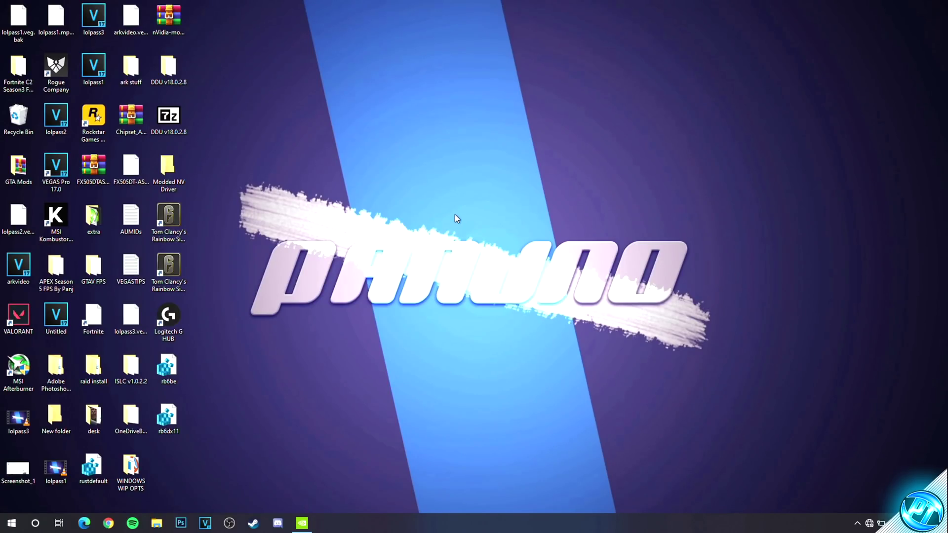
- Switch to AMD Radeon Software and open its Global Graphics settings
right_click(429, 195)
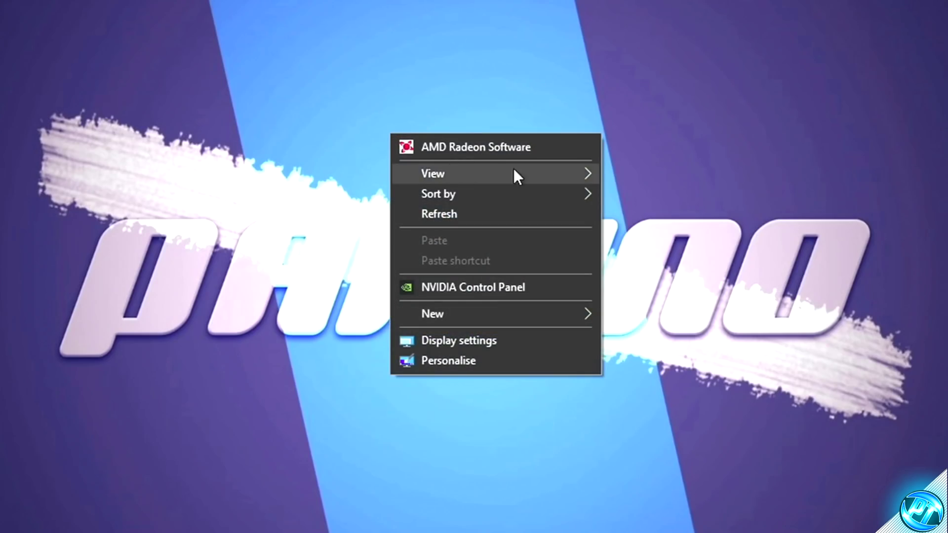
left_click(479, 145)
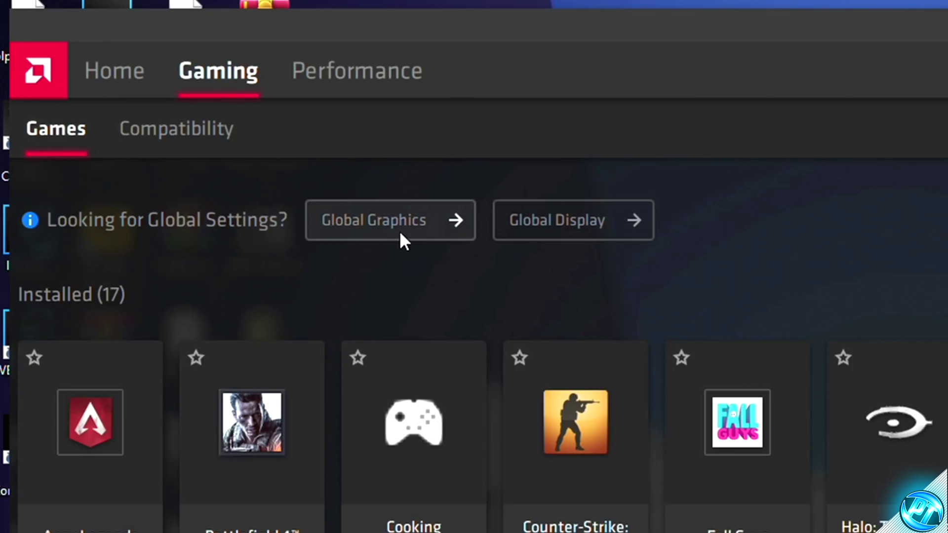
left_click(230, 114)
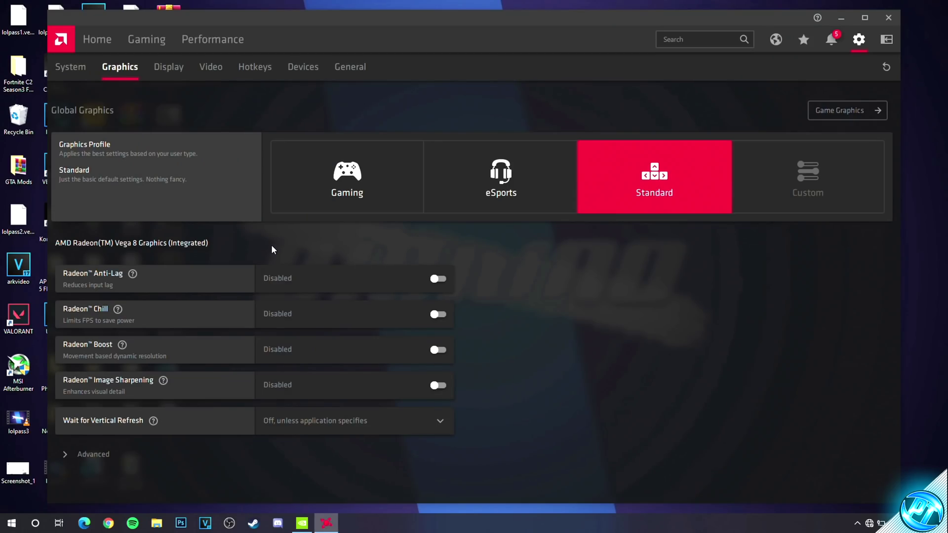
- Enable Radeon Anti-Lag and Radeon Image Sharpening, and set Wait for Vertical Refresh to Always off
left_click(406, 276)
left_click(417, 383)
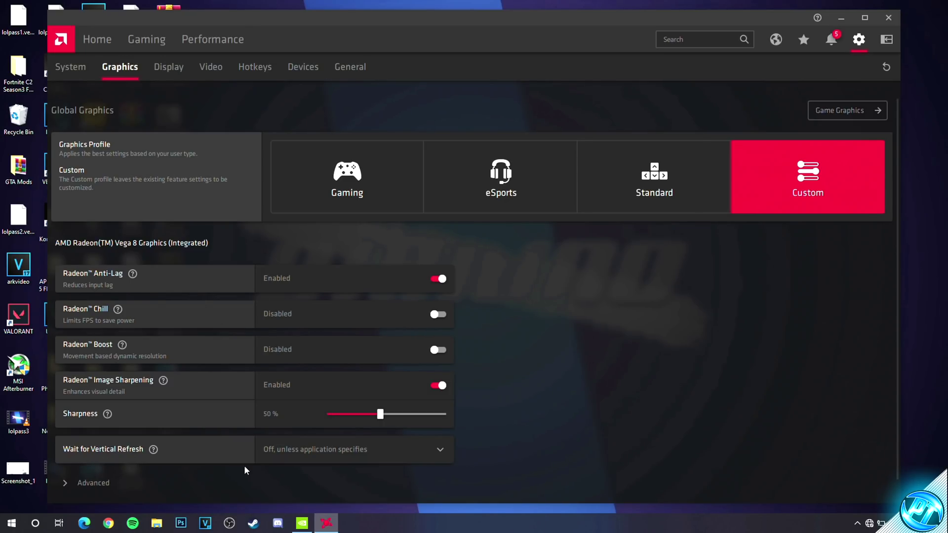
left_click(326, 448)
left_click(299, 419)
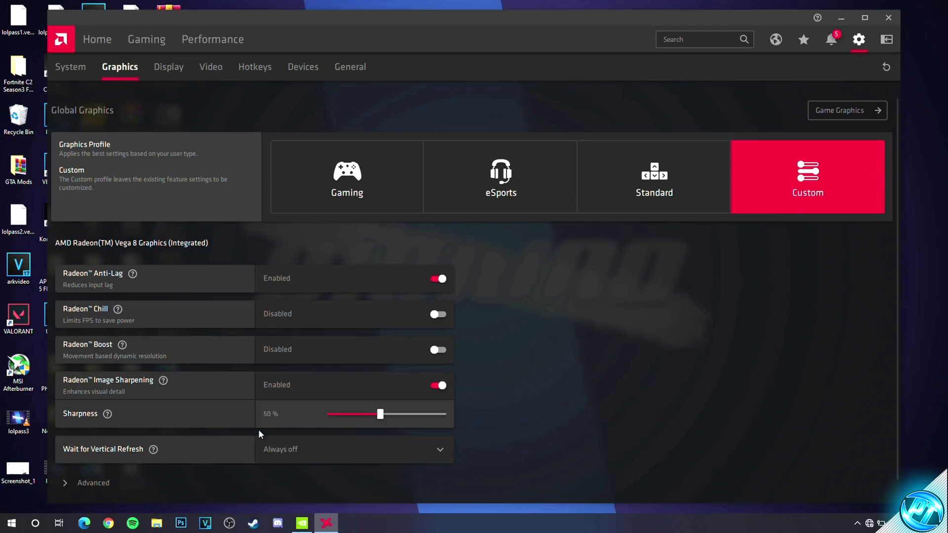
- In the advanced graphics options, set Anti-Aliasing to Use application settings, check the Texture Filtering Quality choices, and close Radeon Software
left_click(76, 484)
scroll(120, 360, "down", 5)
left_click(318, 195)
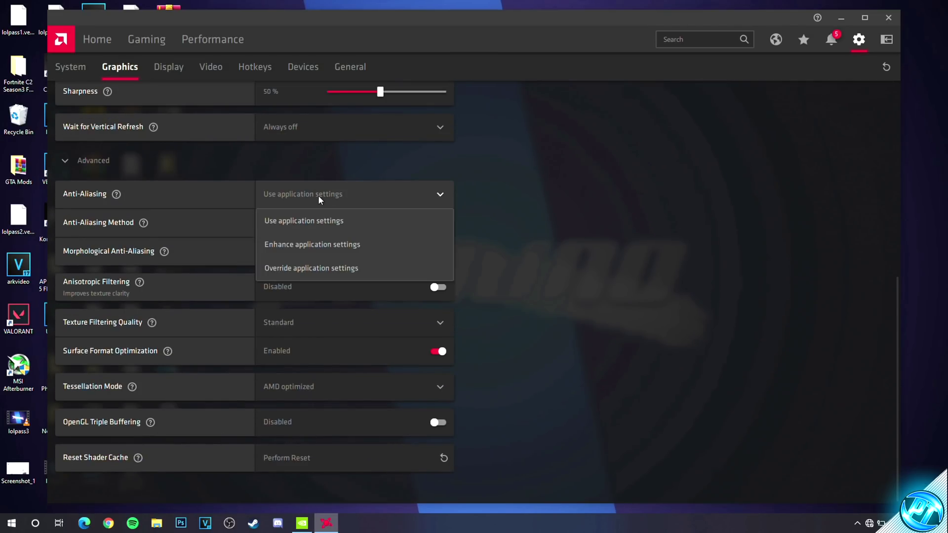
left_click(299, 230)
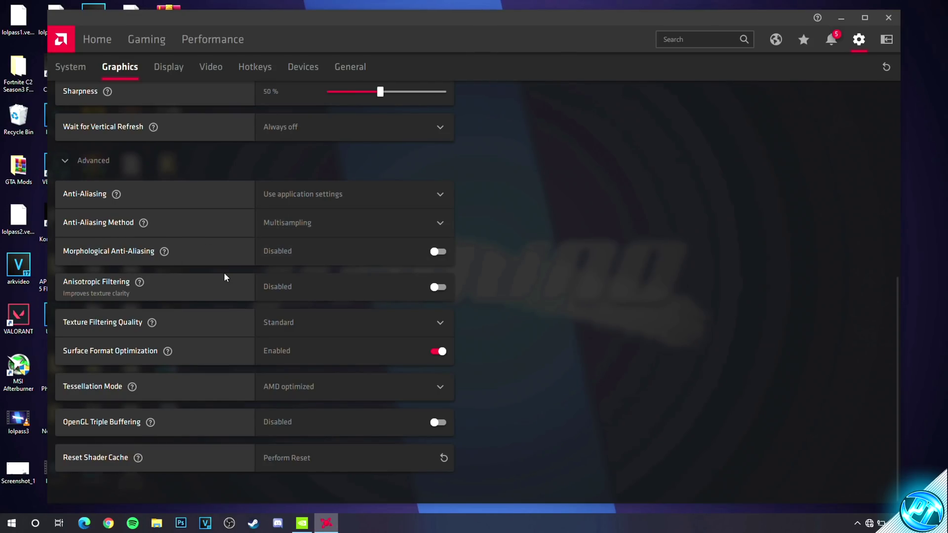
left_click(346, 323)
left_click(888, 18)
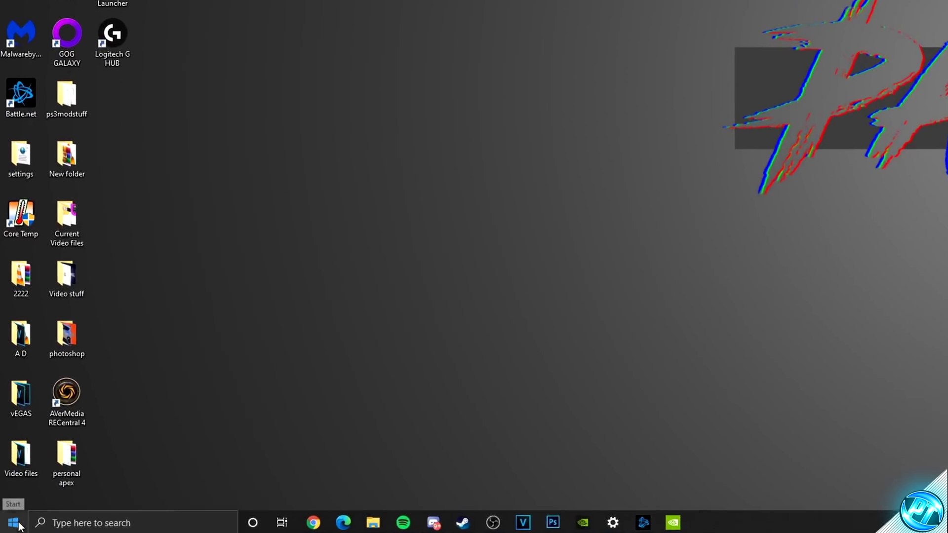
- Search Windows for "gpu settings", open Graphics settings, and switch Hardware-accelerated GPU scheduling off and back on
left_click(8, 526)
type("gpu settings")
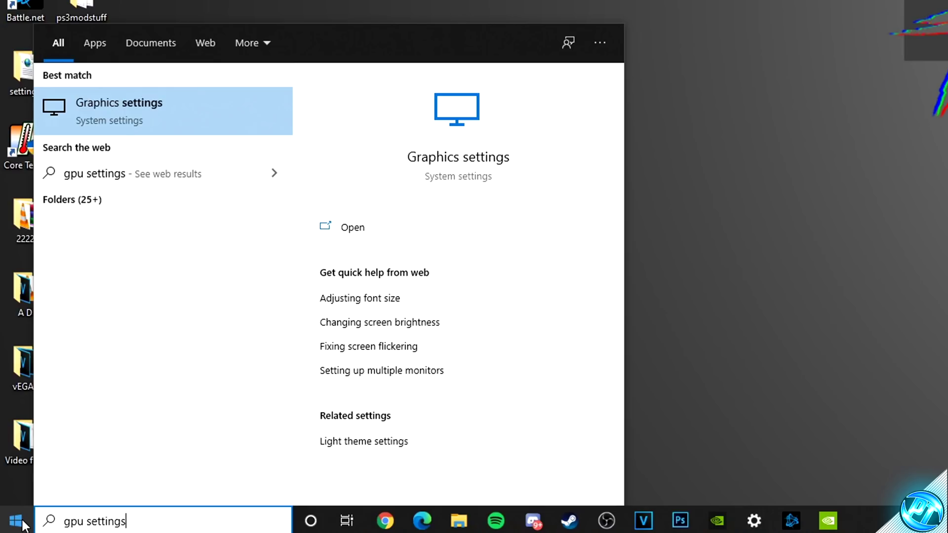
left_click(129, 117)
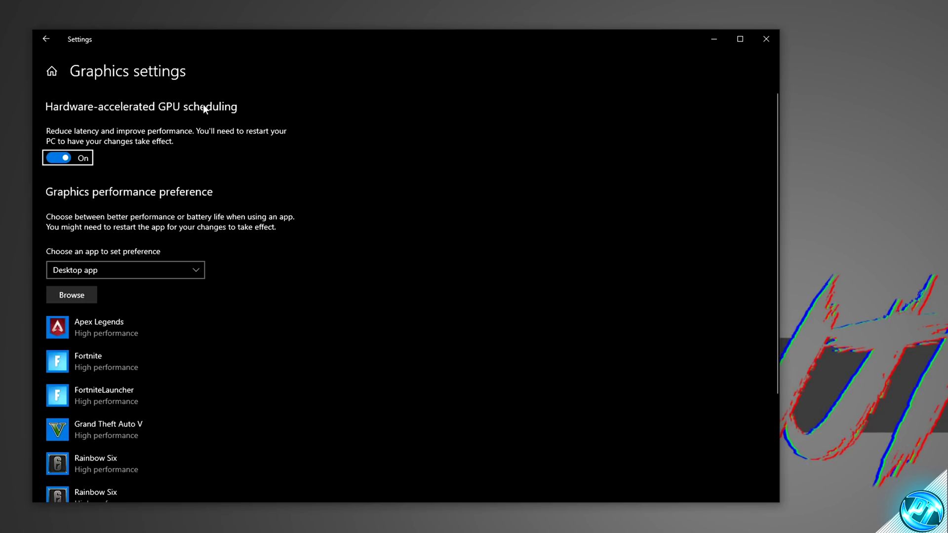
left_click(63, 159)
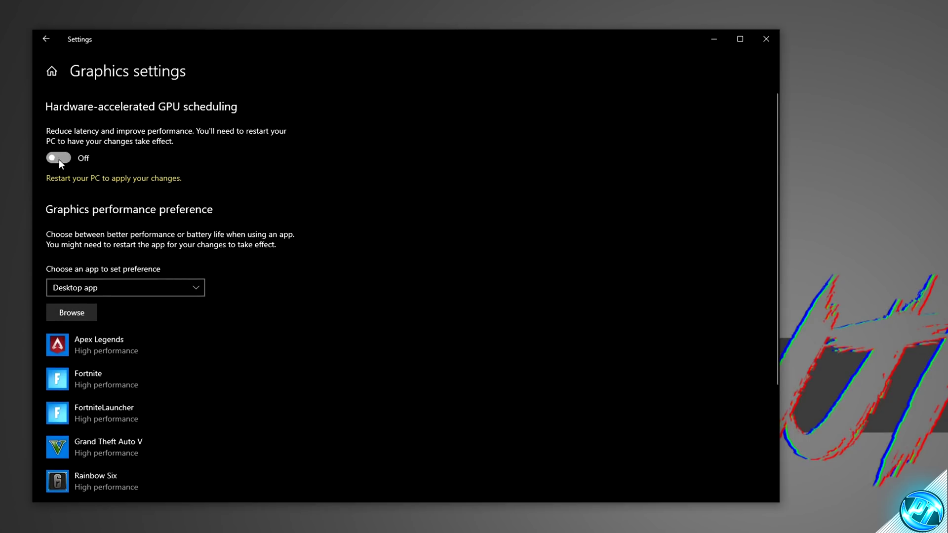
left_click(59, 159)
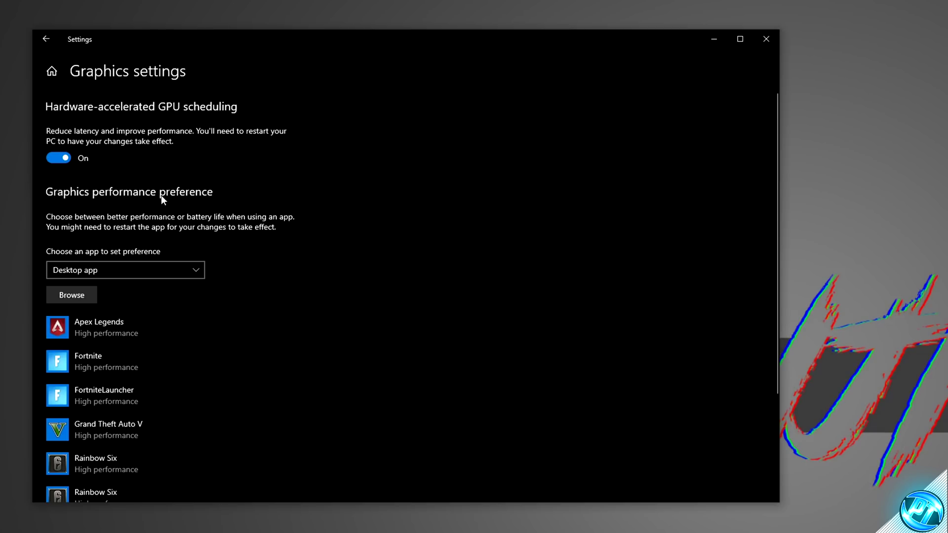
- Search This PC for ModernWarfare and add the ModernWarfare application to the graphics performance preference list
left_click(78, 296)
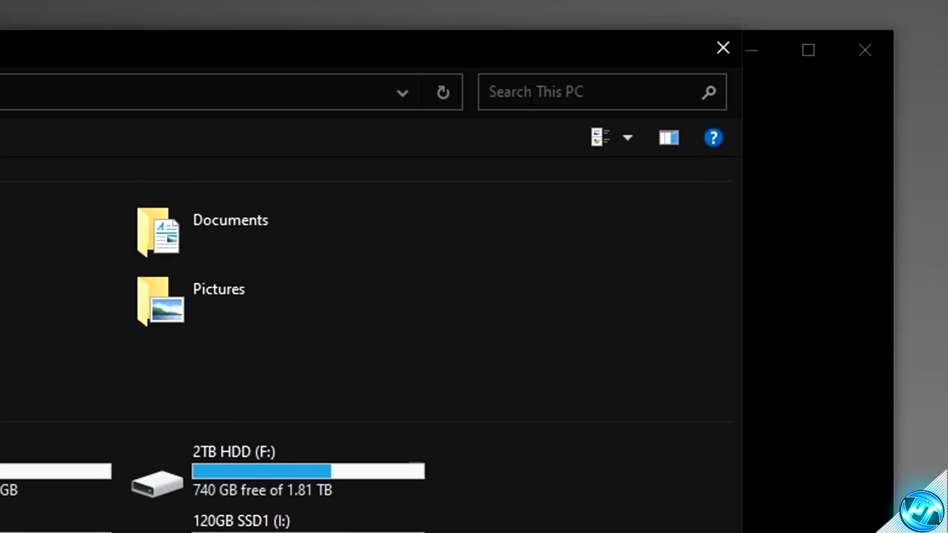
left_click(610, 62)
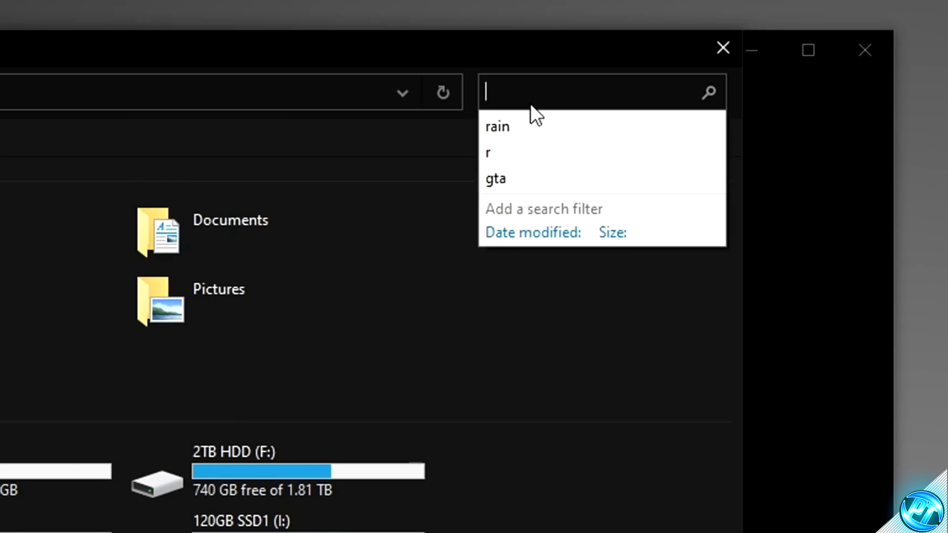
type("ModernWarfare")
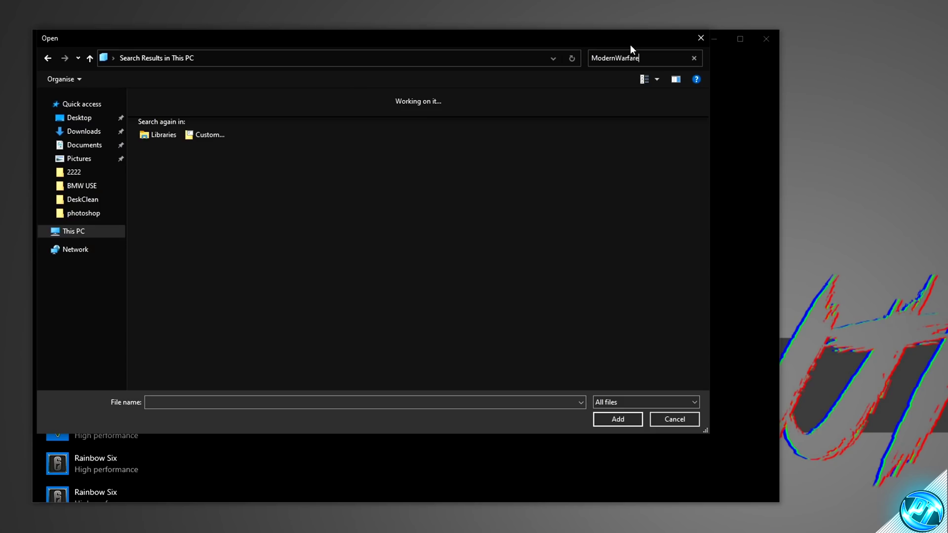
left_click(212, 100)
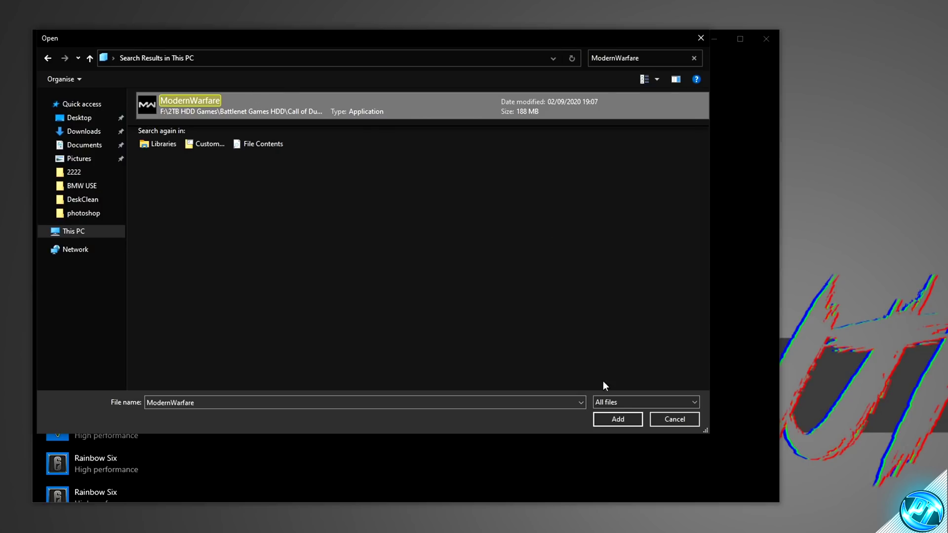
left_click(618, 420)
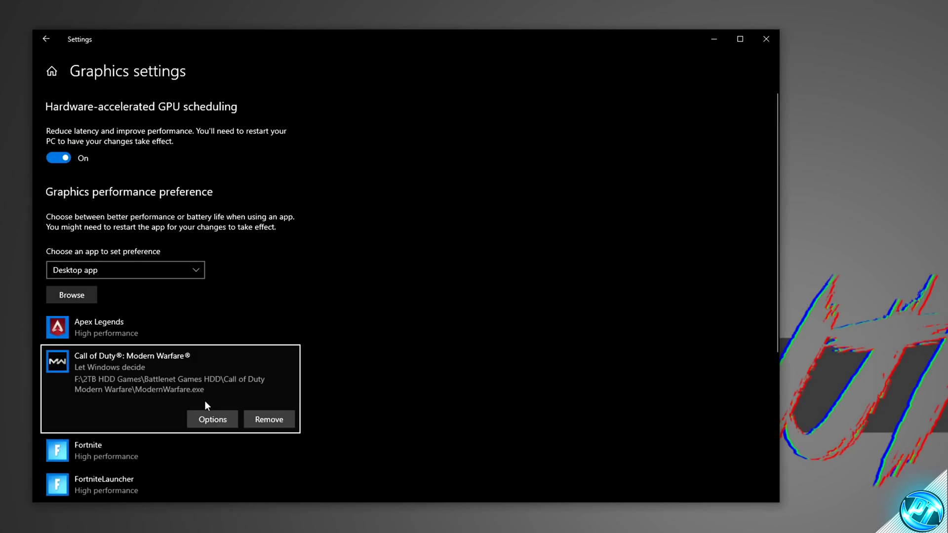
- Set the Call of Duty: Modern Warfare graphics preference to High performance, save it and close Settings
left_click(213, 421)
left_click(351, 290)
left_click(368, 332)
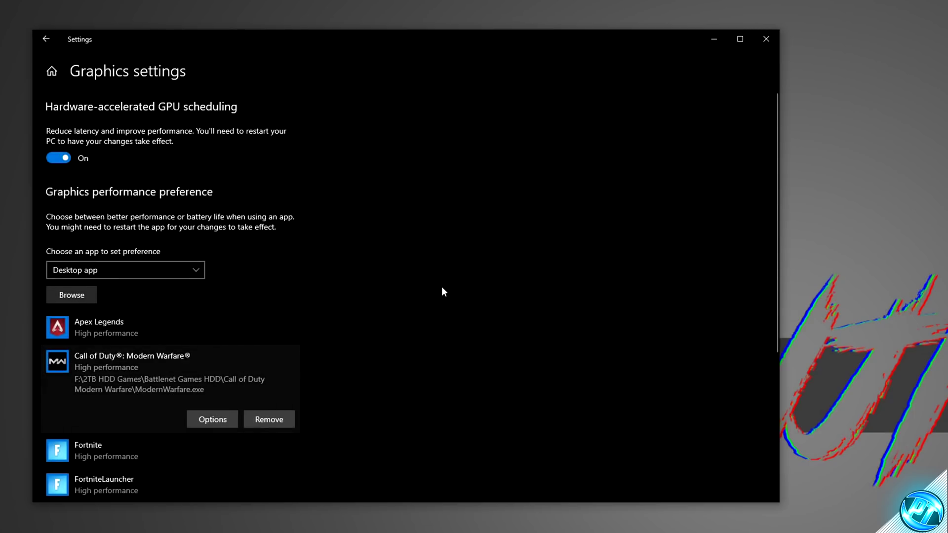
left_click(764, 44)
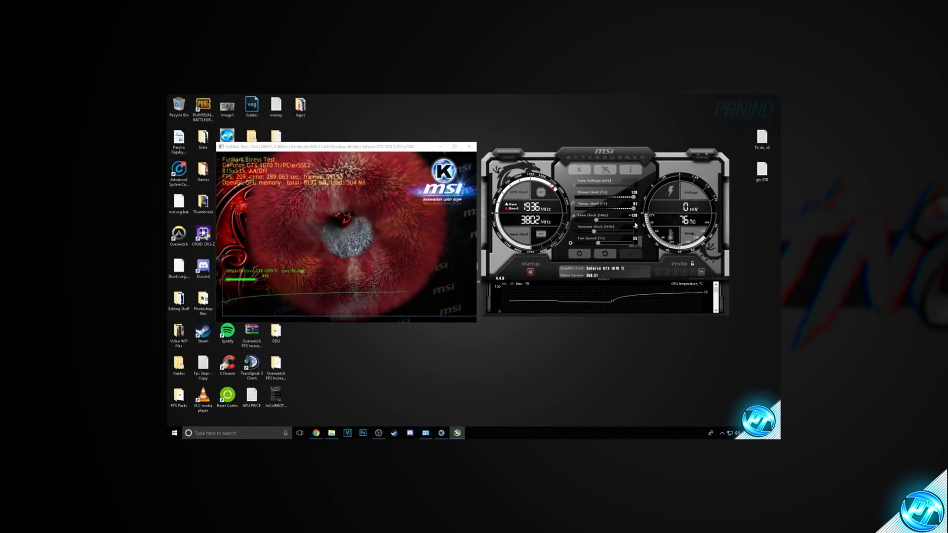
- In MSI Afterburner, set the GPU core clock offset to +160 MHz
mouse_move(636, 216)
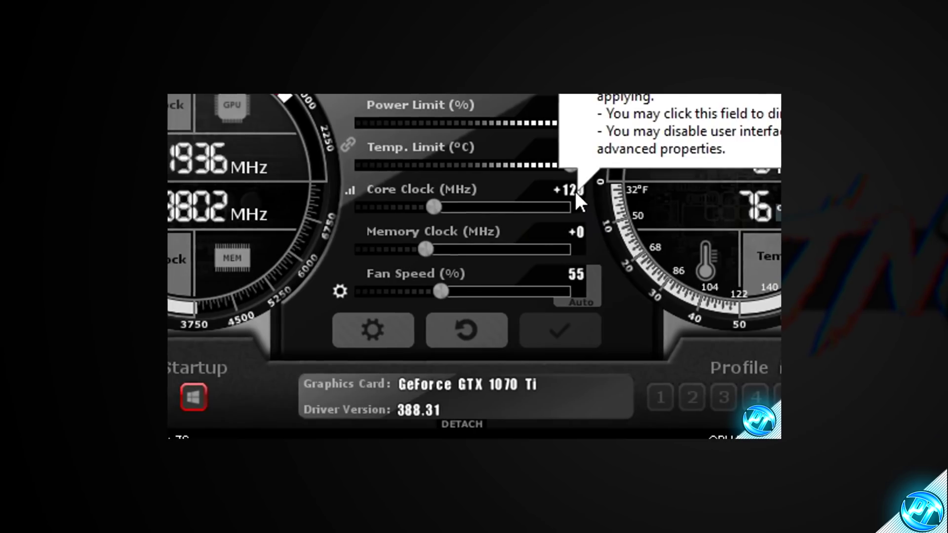
left_click(636, 215)
type("160")
key("Return")
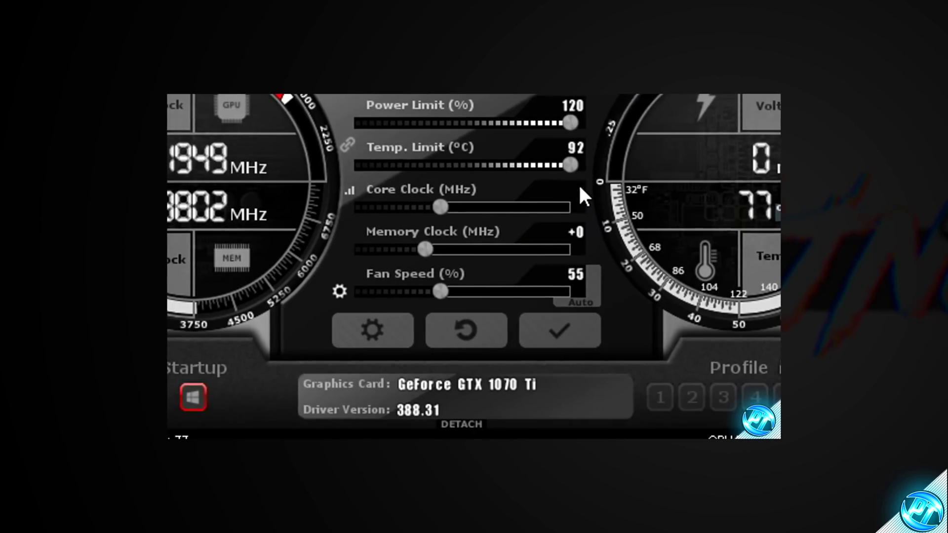
mouse_move(636, 216)
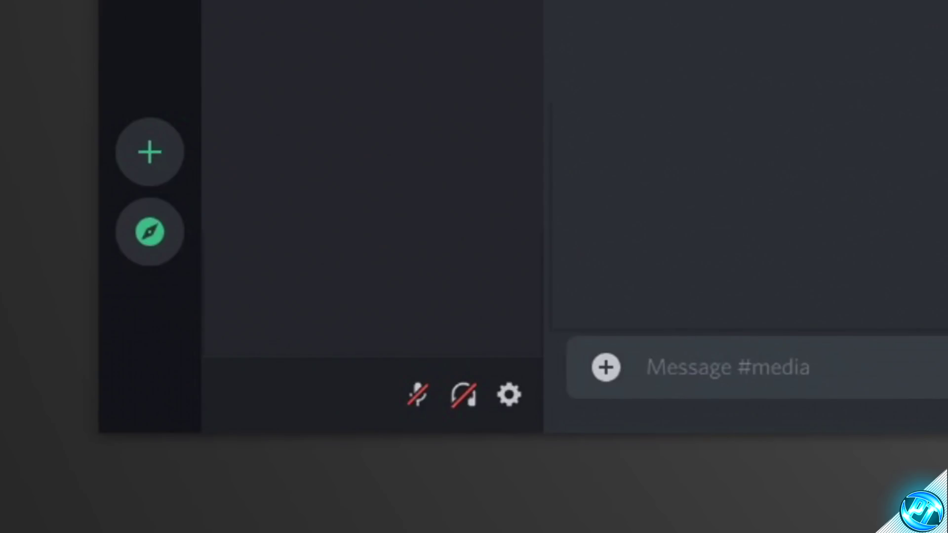
- In Discord's user settings, check the Overlay options and turn off Hardware Acceleration under Appearance
left_click(508, 395)
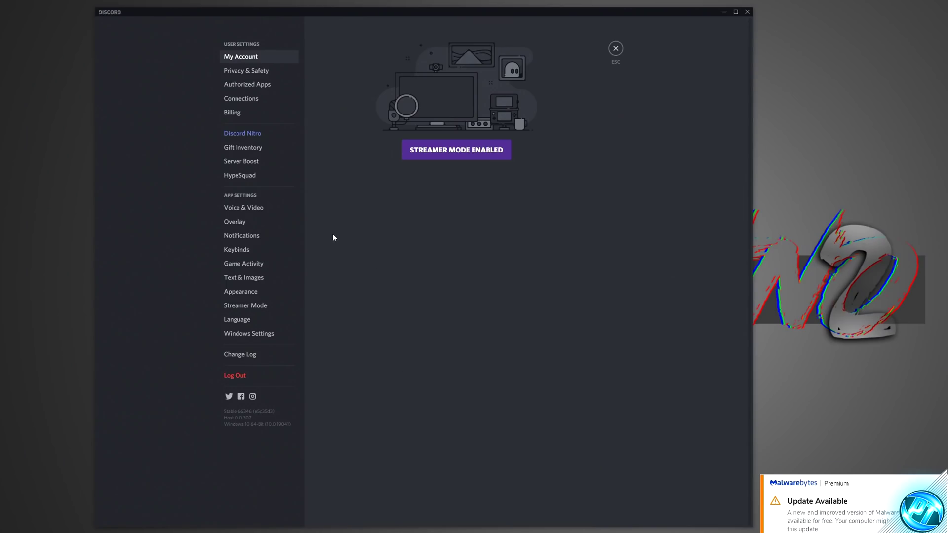
left_click(244, 221)
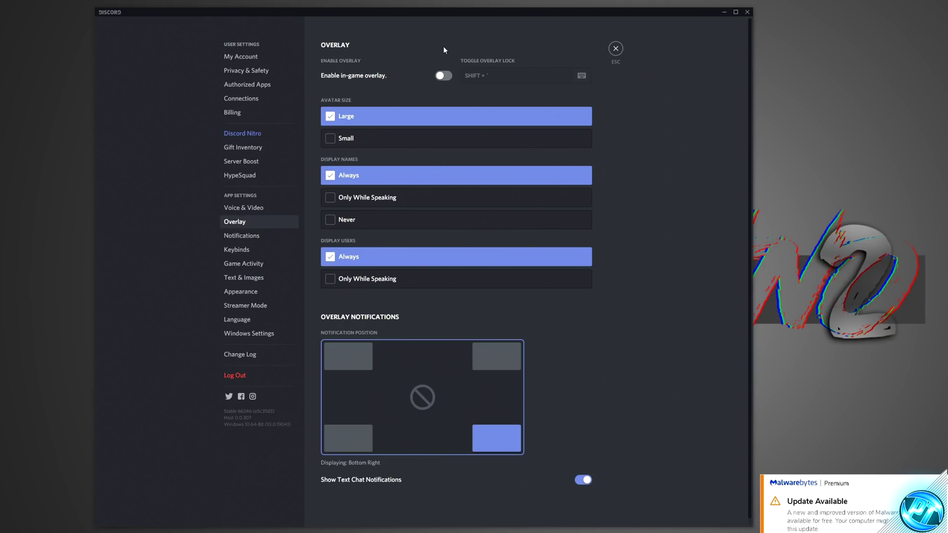
left_click(256, 294)
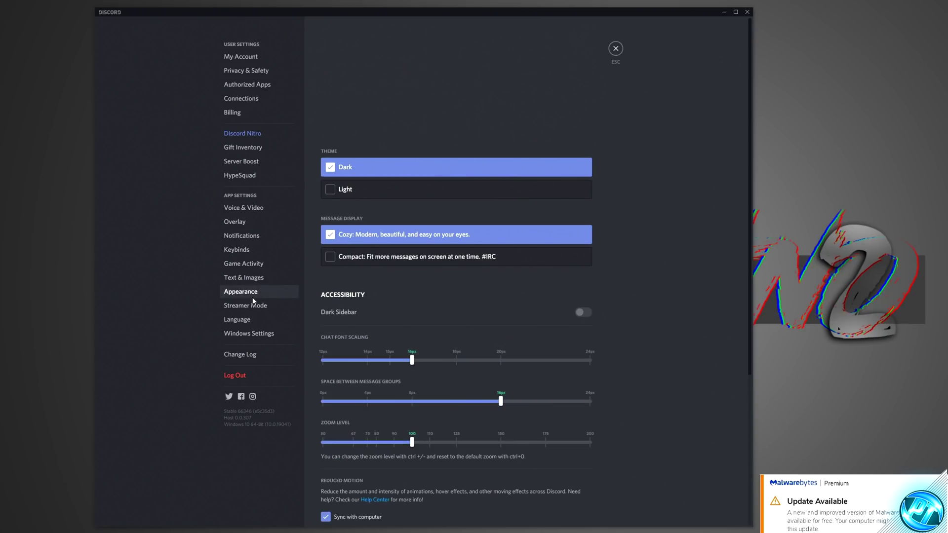
scroll(506, 280, "down", 5)
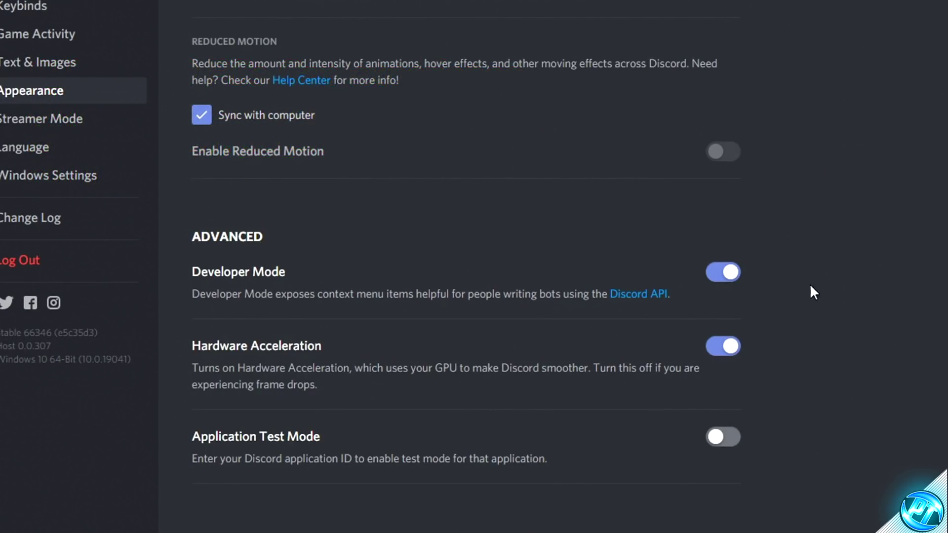
left_click(726, 348)
left_click(490, 295)
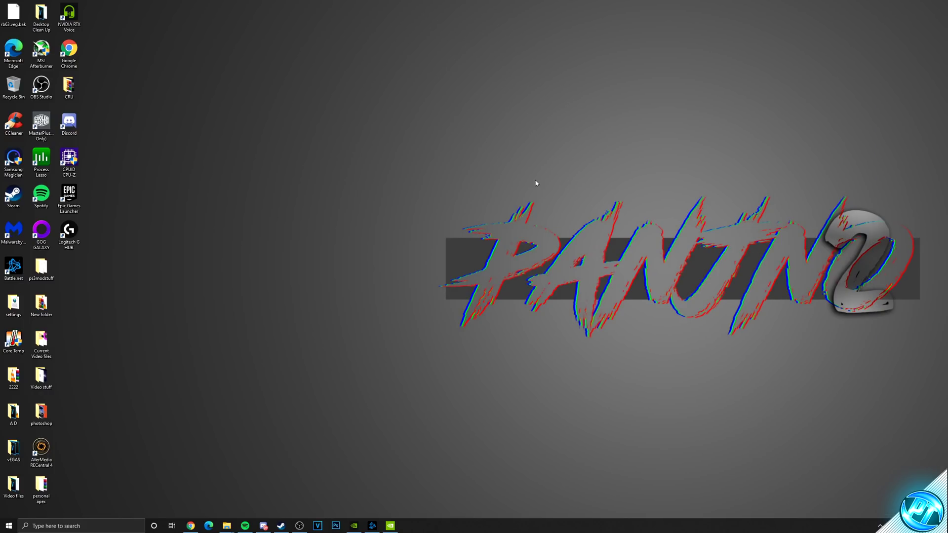
- Search Windows for %temp% and open the user's temporary files folder
left_click(10, 526)
type("%tempt")
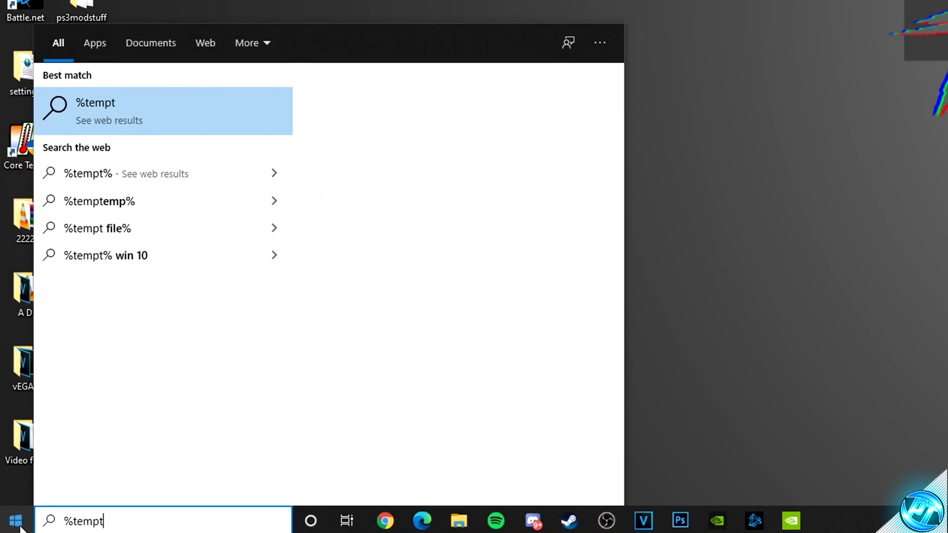
key("BackSpace")
type("%")
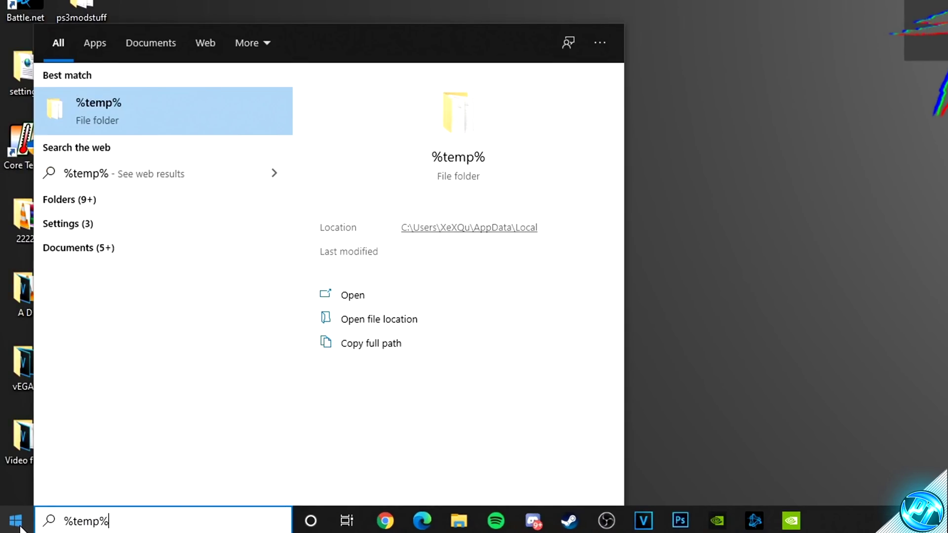
key("Return")
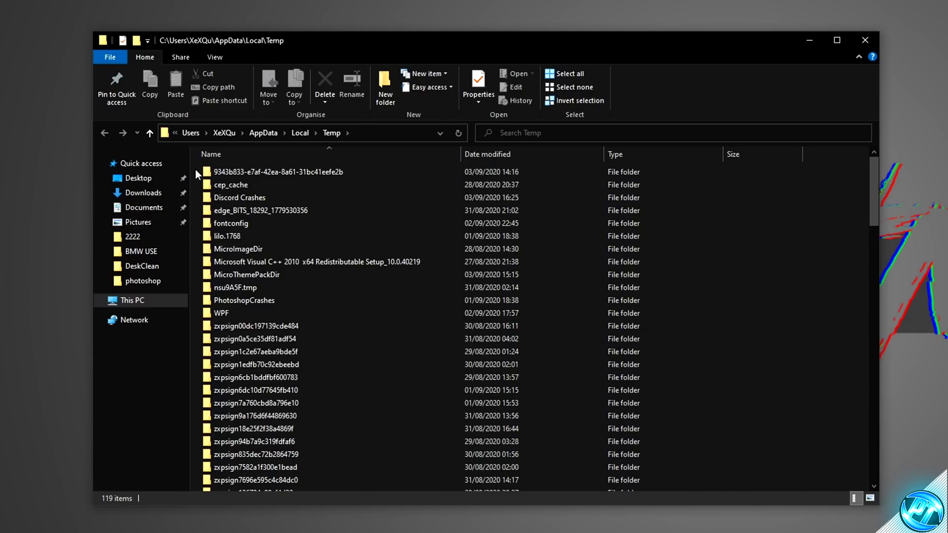
- Select all files and folders in the Temp folder and delete them
left_click_drag(195, 168, 358, 494)
right_click(299, 351)
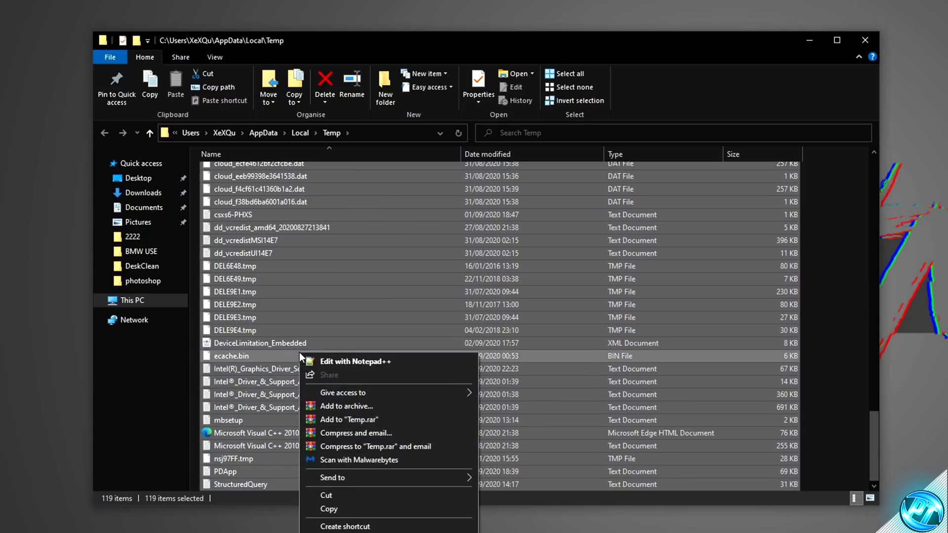
left_click(362, 532)
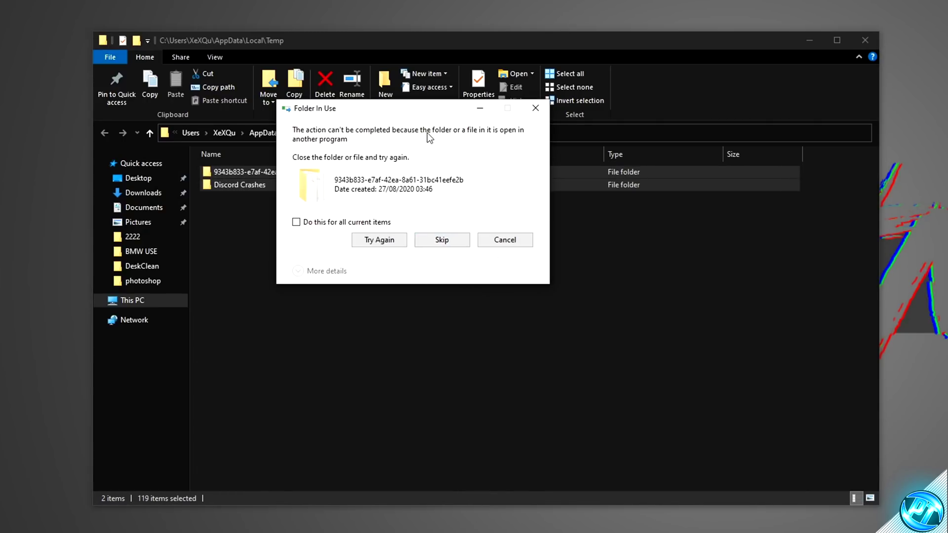